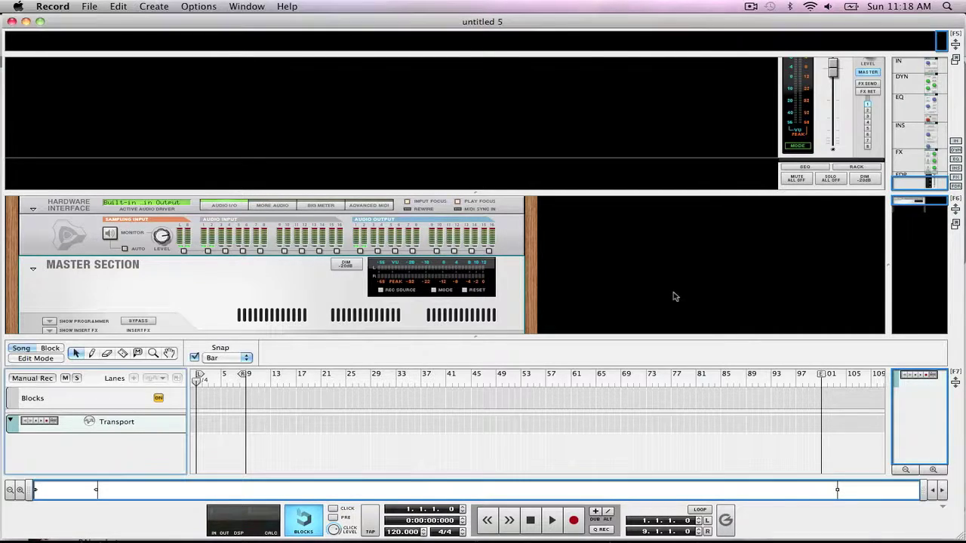
Step: Show only the sequencer with F7 and add an empty audio track
key(F7)
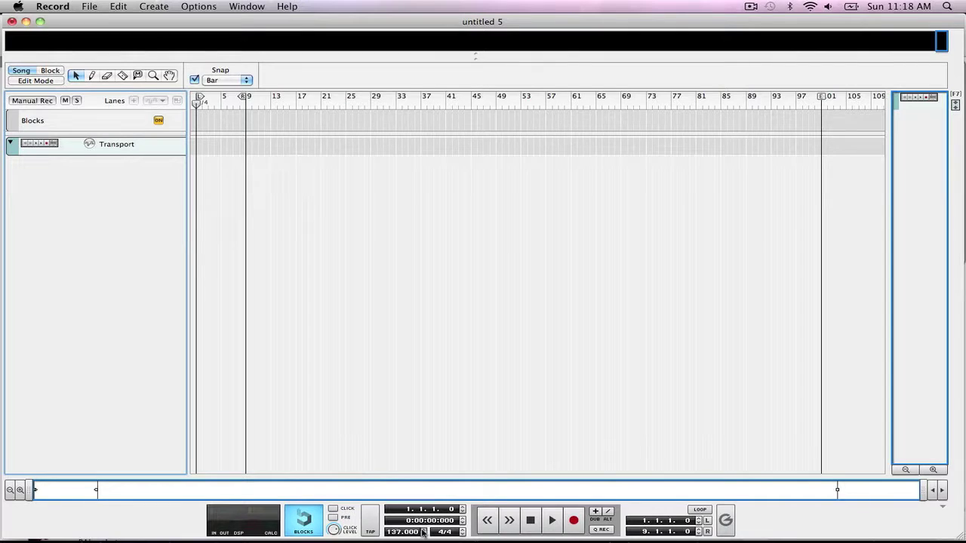
click(405, 440)
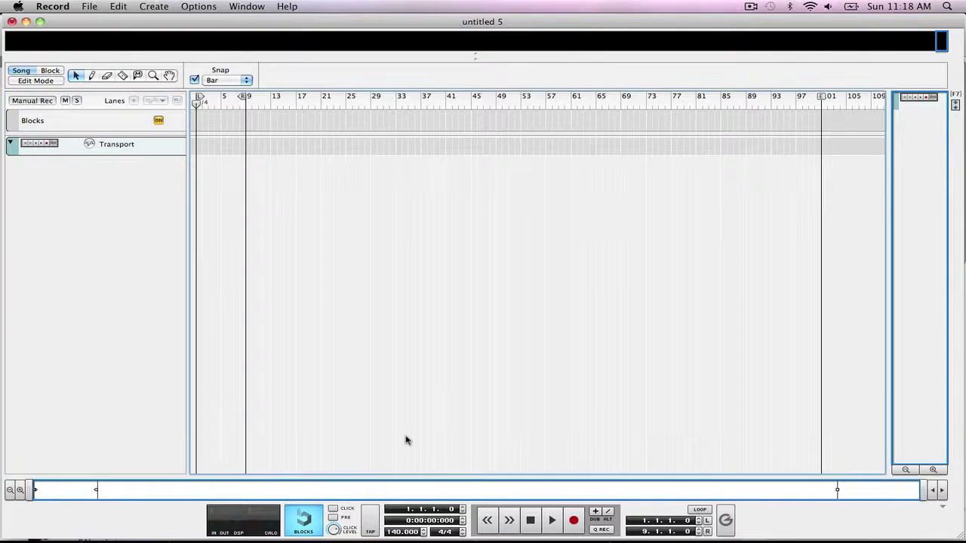
key(super+t)
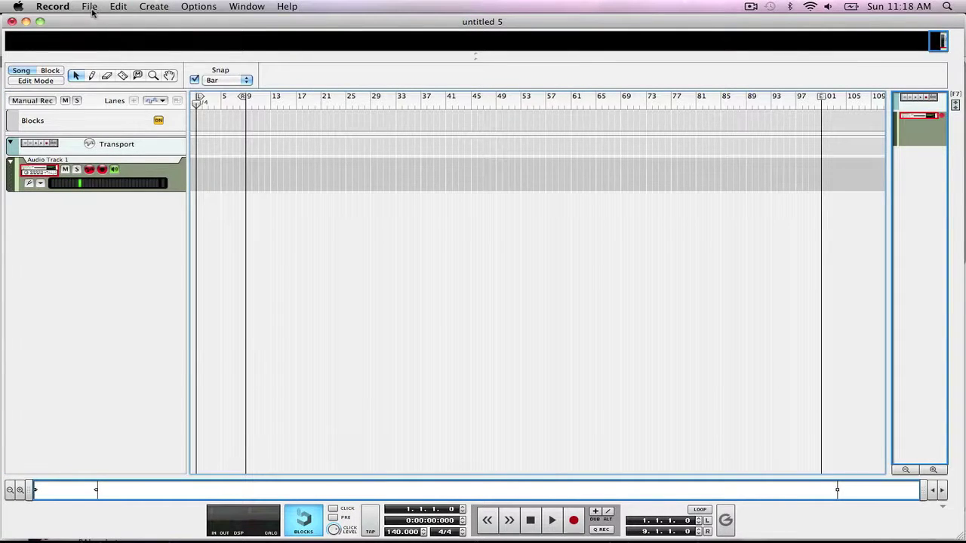
Step: Import Shot Me Down.wav onto Audio Track 1 via File > Import Audio File
click(92, 9)
click(156, 153)
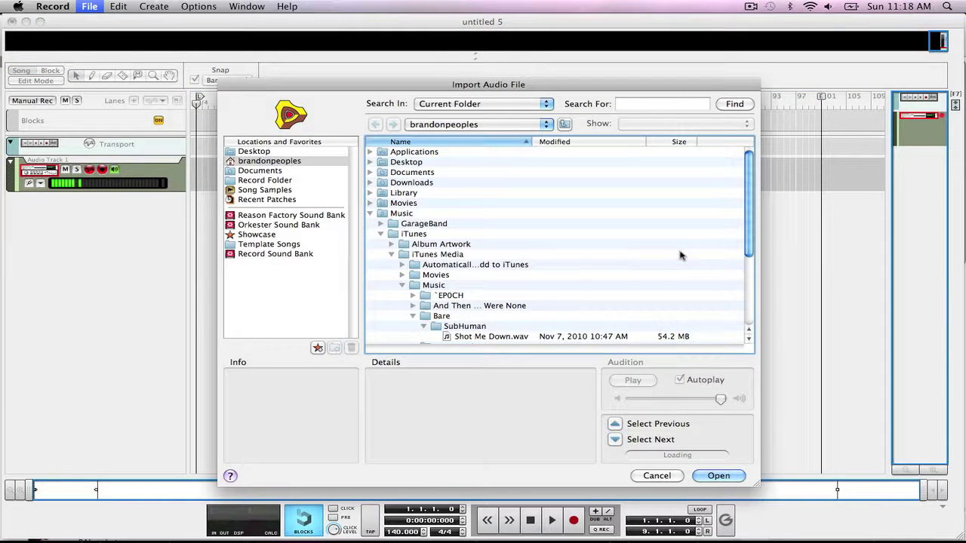
scroll(679, 255, down, 3)
click(593, 254)
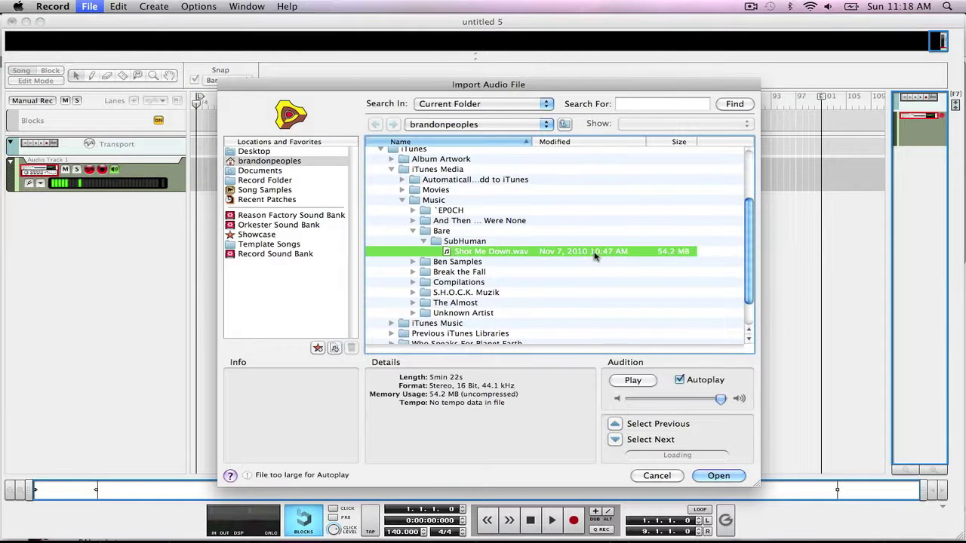
click(719, 476)
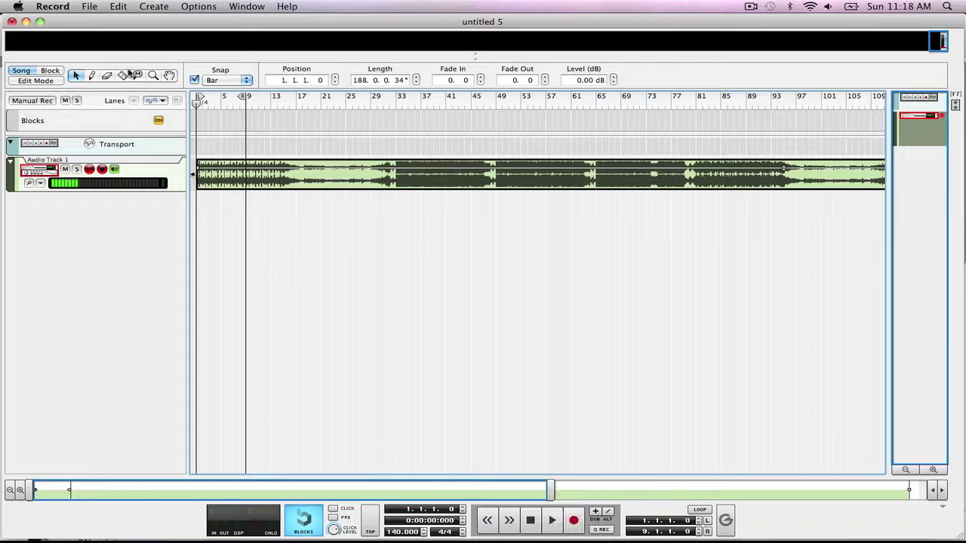
Step: Zoom into bars 1–13, set snap to 1/8, and play from the song start
click(152, 75)
drag(276, 176, 158, 166)
click(248, 80)
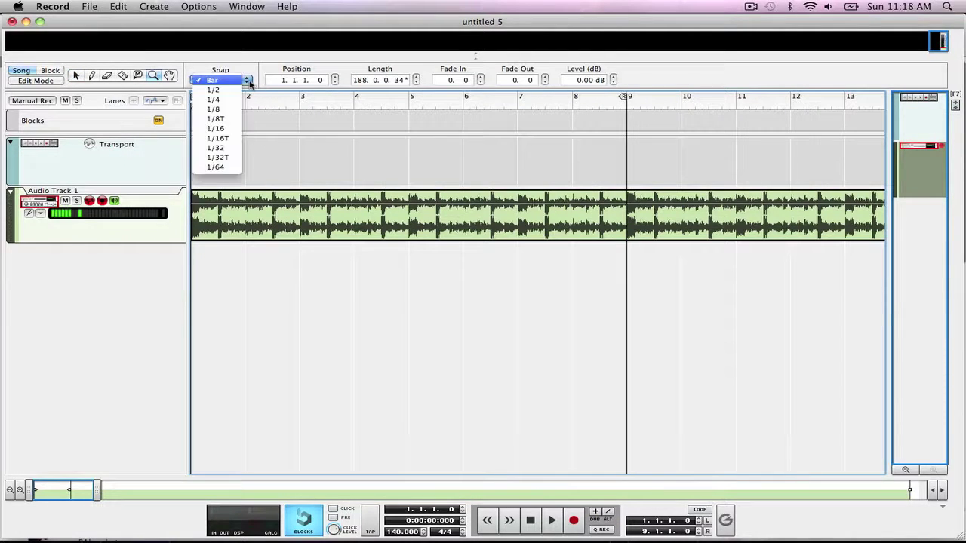
click(214, 109)
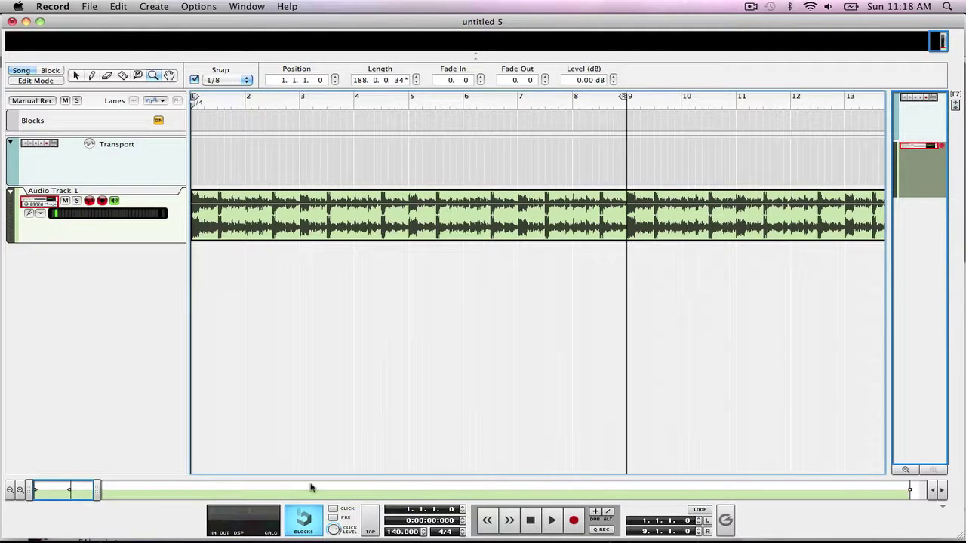
drag(81, 489, 49, 489)
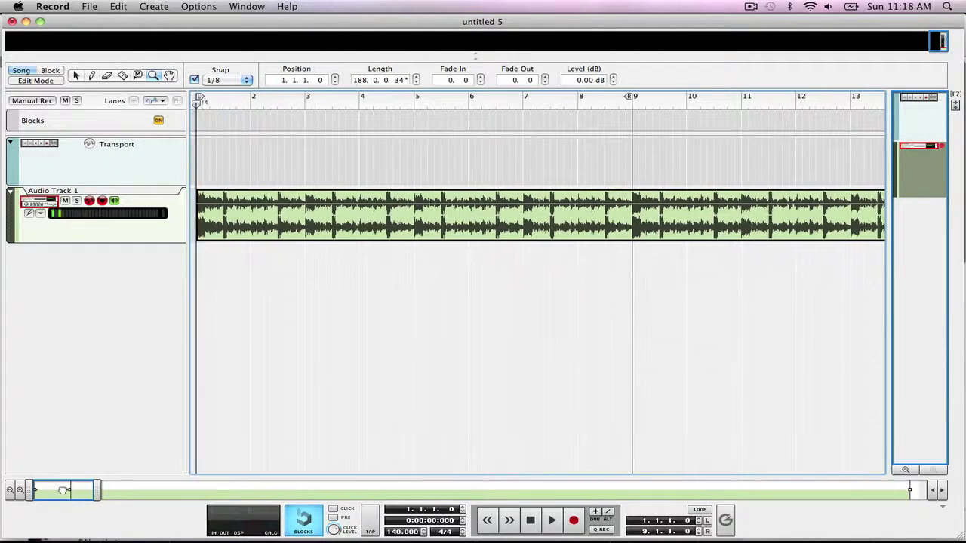
click(555, 522)
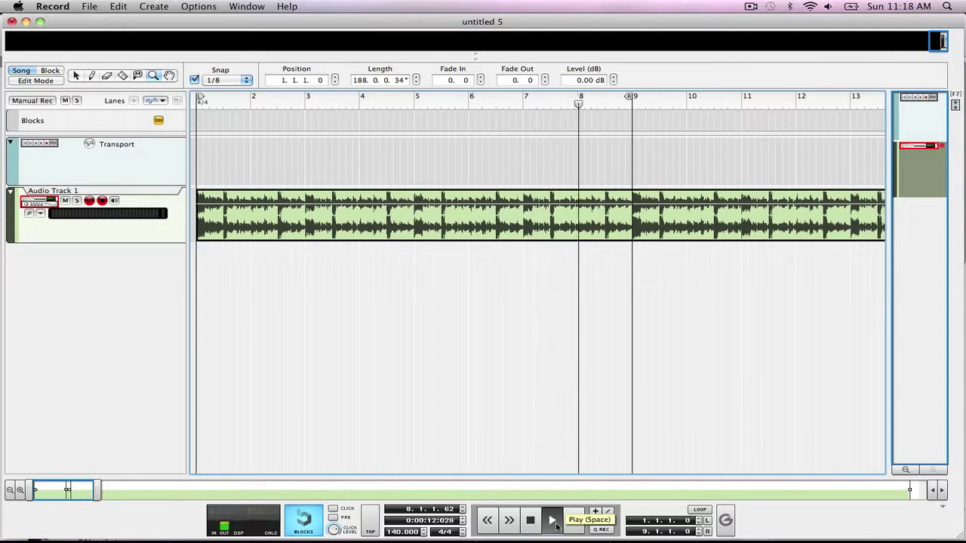
click(530, 521)
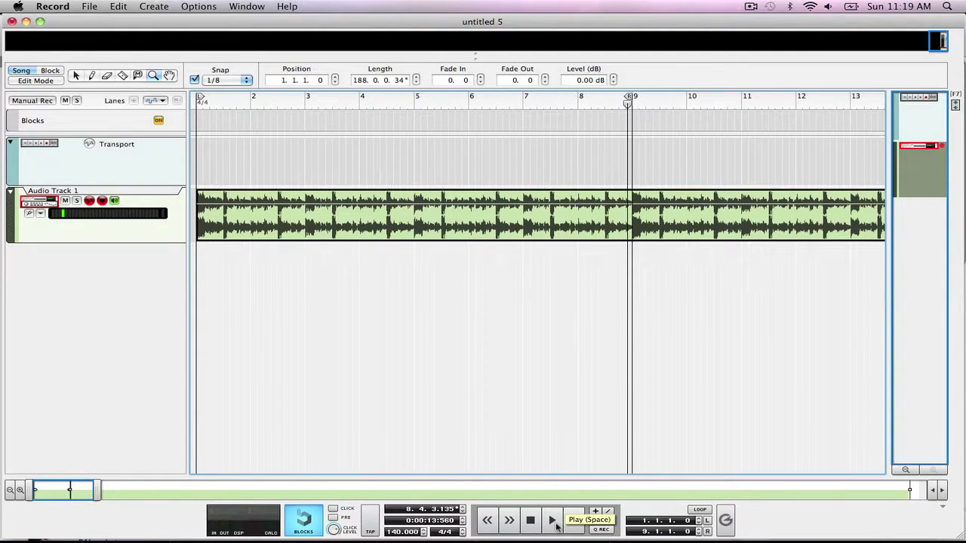
click(530, 521)
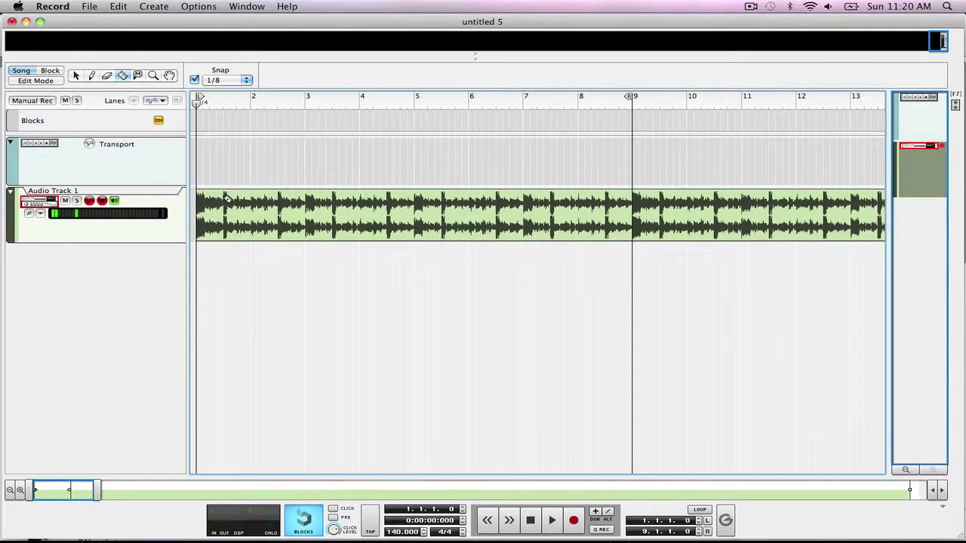
Step: Razor-cut slices from the clip's start, erase the remainder, and add more audio tracks
click(254, 200)
click(306, 200)
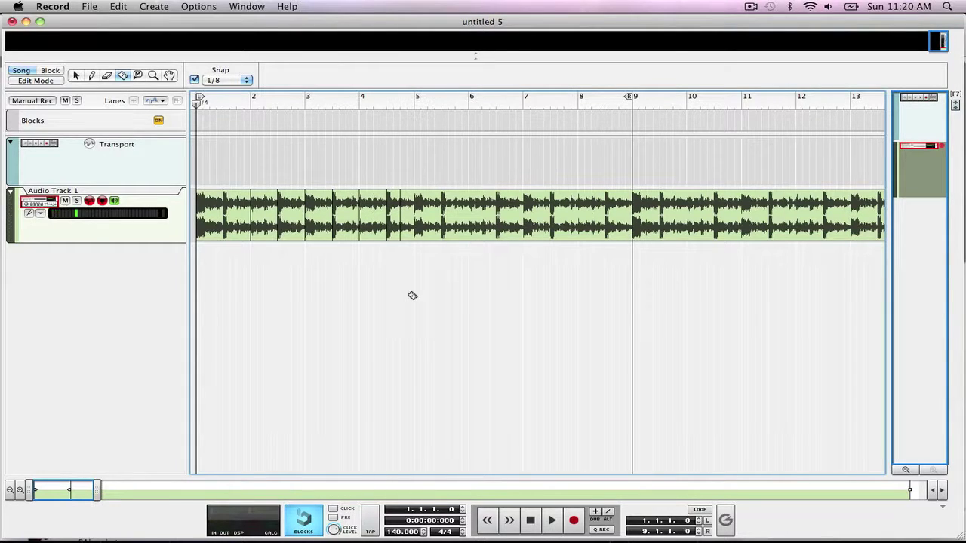
key(e)
click(511, 218)
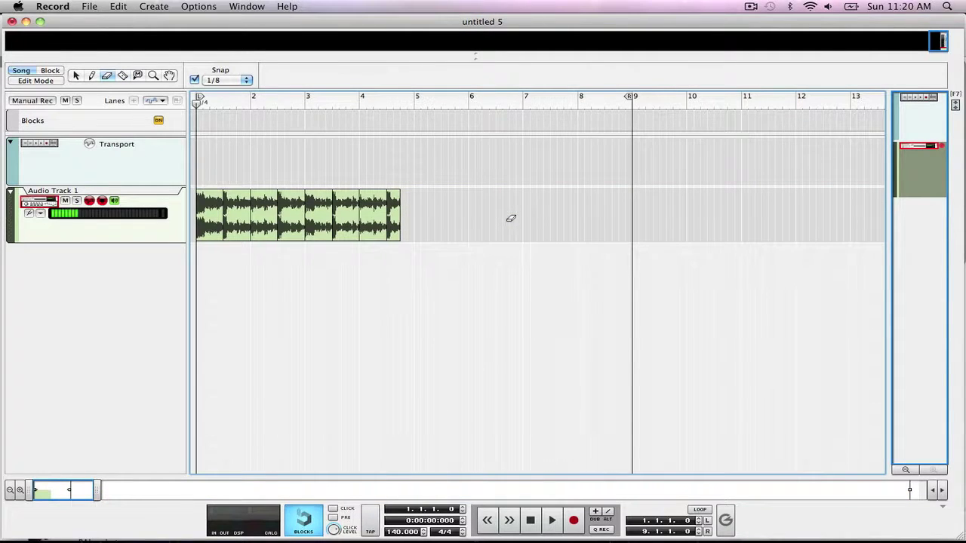
key(super+t)
key(super+t)
key(super+t)
key(super+t)
key(super+t)
key(super+t)
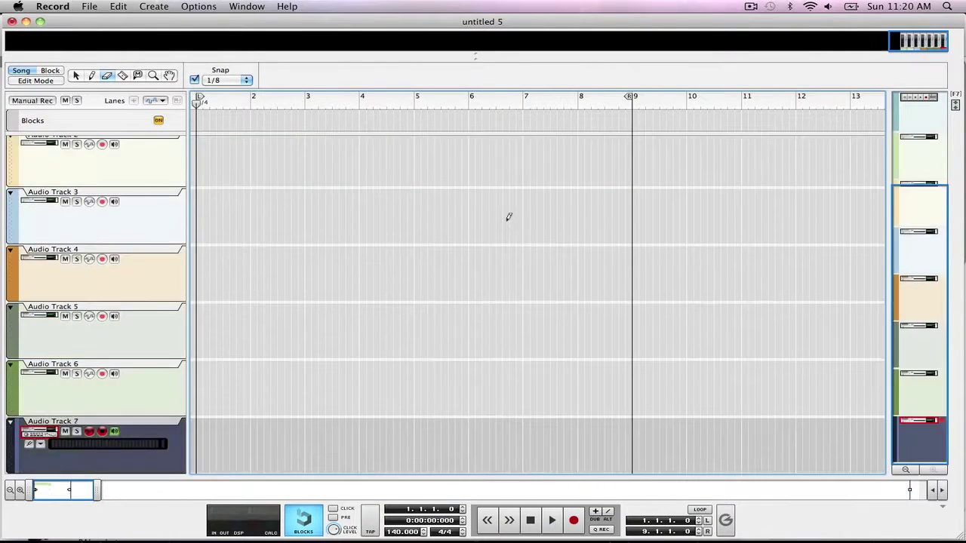
Step: Drag each slice from Audio Track 1 onto its own track at bar 1, through Track 8
scroll(510, 218, up, 5)
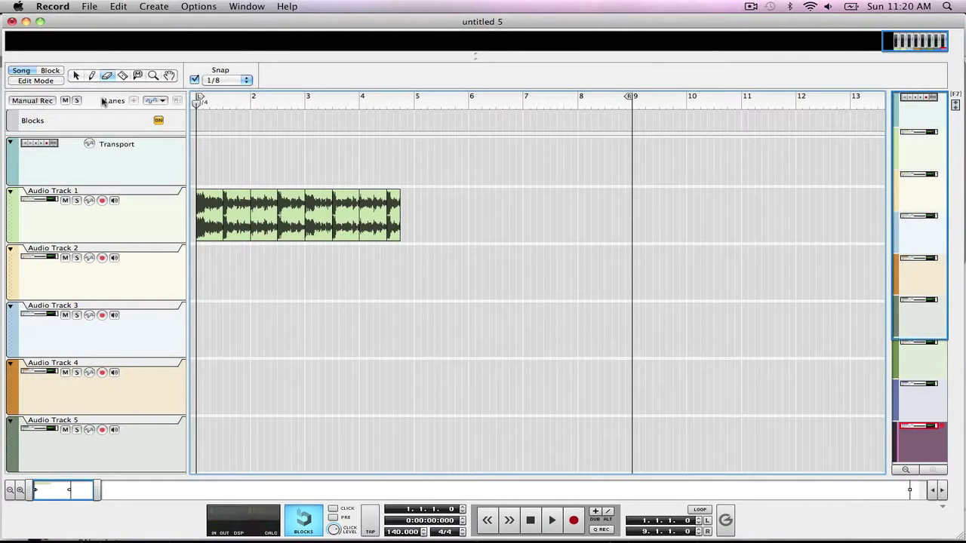
click(75, 76)
drag(241, 224, 223, 259)
drag(267, 226, 212, 341)
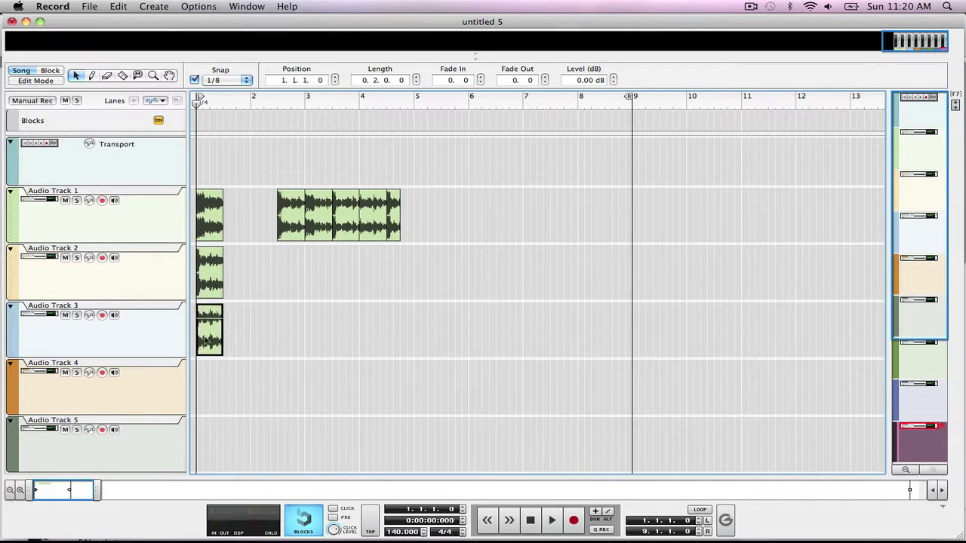
drag(294, 226, 205, 379)
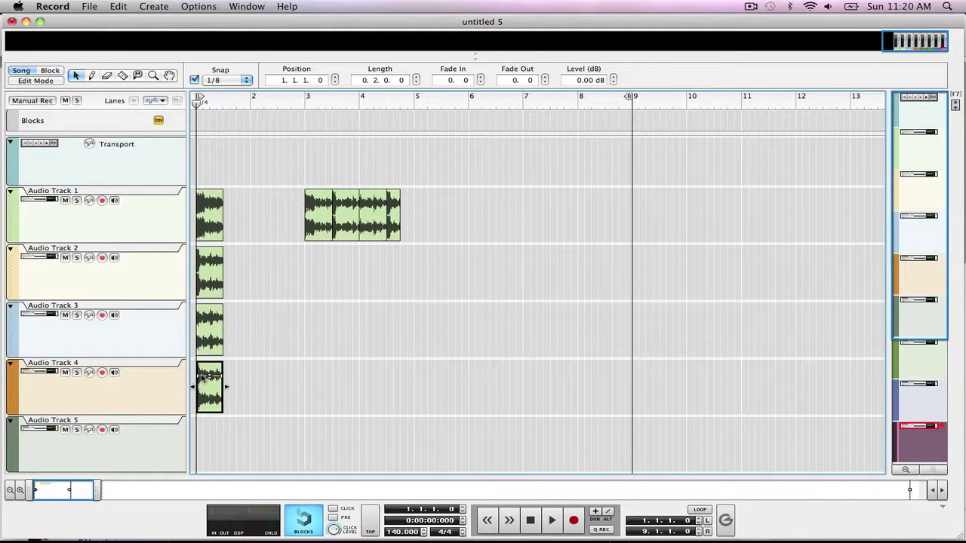
drag(317, 219, 215, 408)
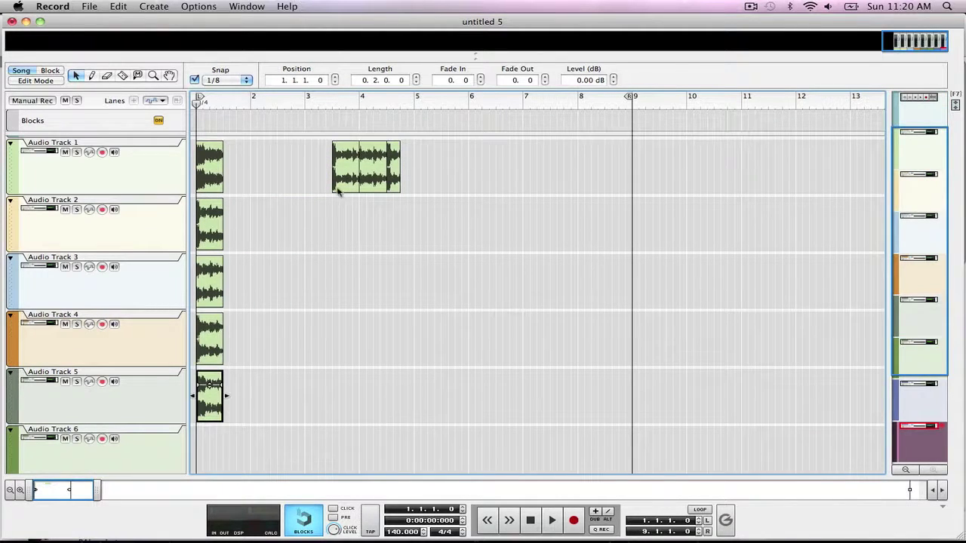
drag(341, 169, 210, 445)
drag(380, 174, 202, 410)
scroll(368, 294, up, 3)
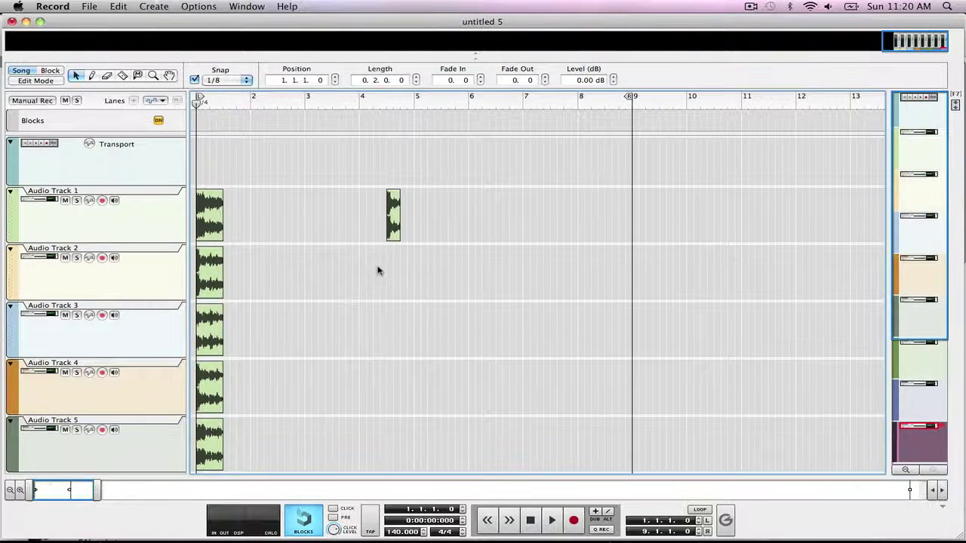
drag(396, 226, 174, 470)
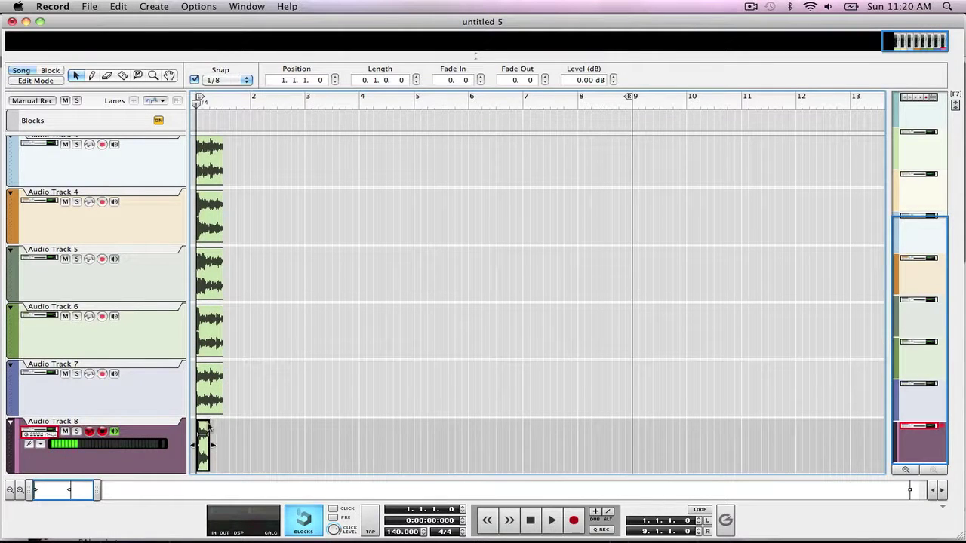
scroll(283, 429, up, 5)
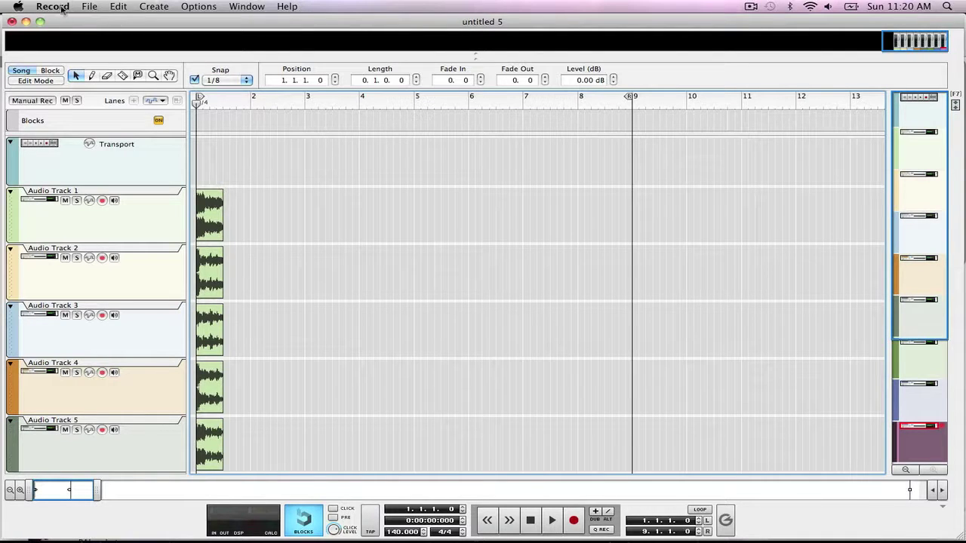
Step: Pull the right locator back to the slices' end near bar 2 and rewind to the start
drag(628, 97, 220, 102)
scroll(307, 220, down, 3)
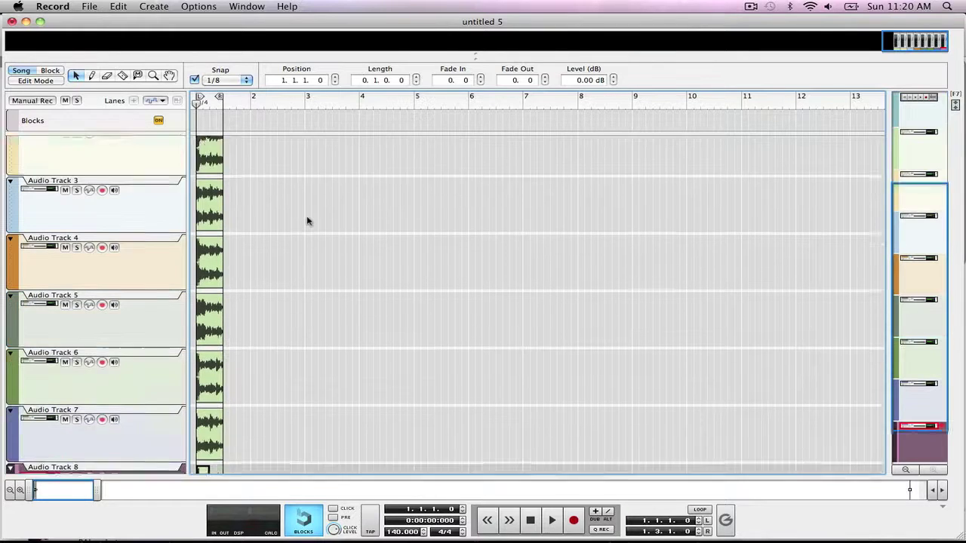
scroll(307, 220, down, 5)
scroll(307, 221, up, 8)
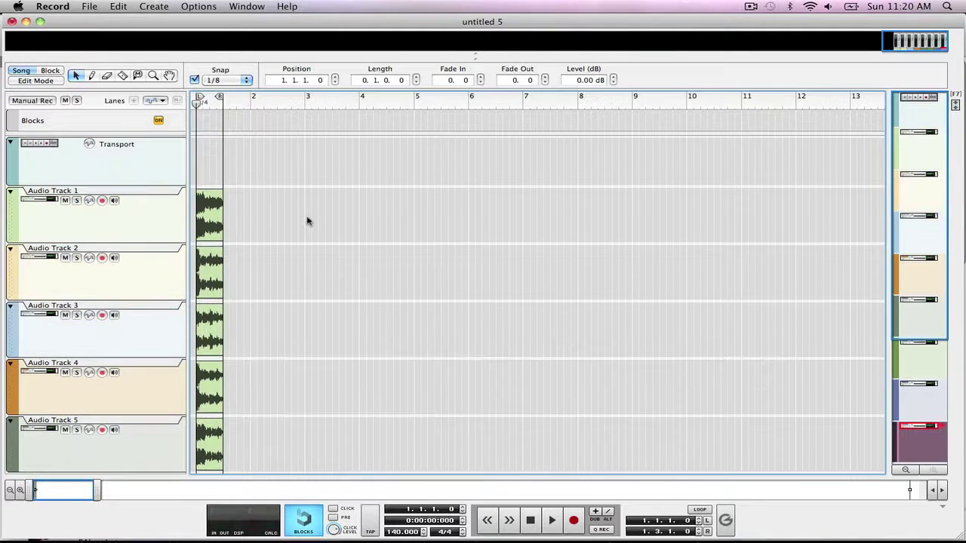
right_click(220, 98)
click(250, 102)
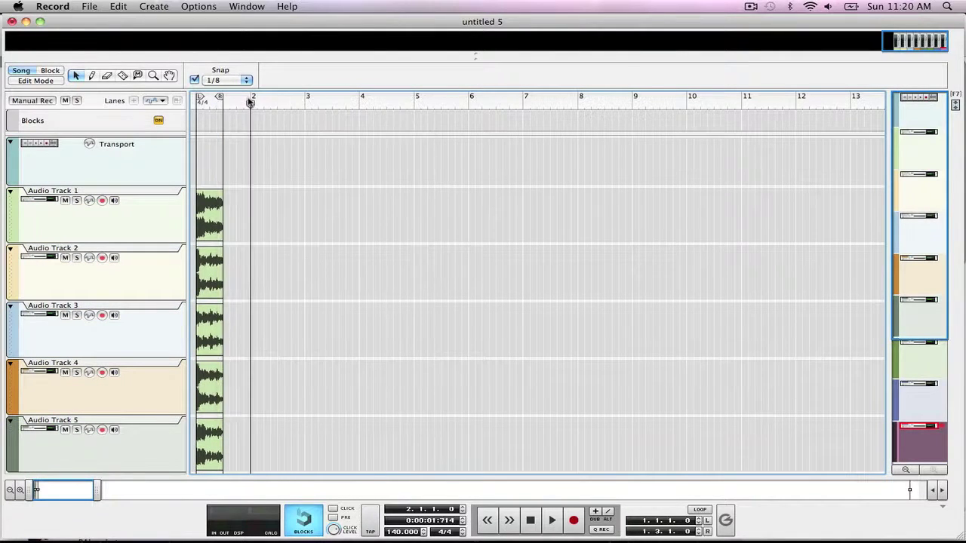
key(Home)
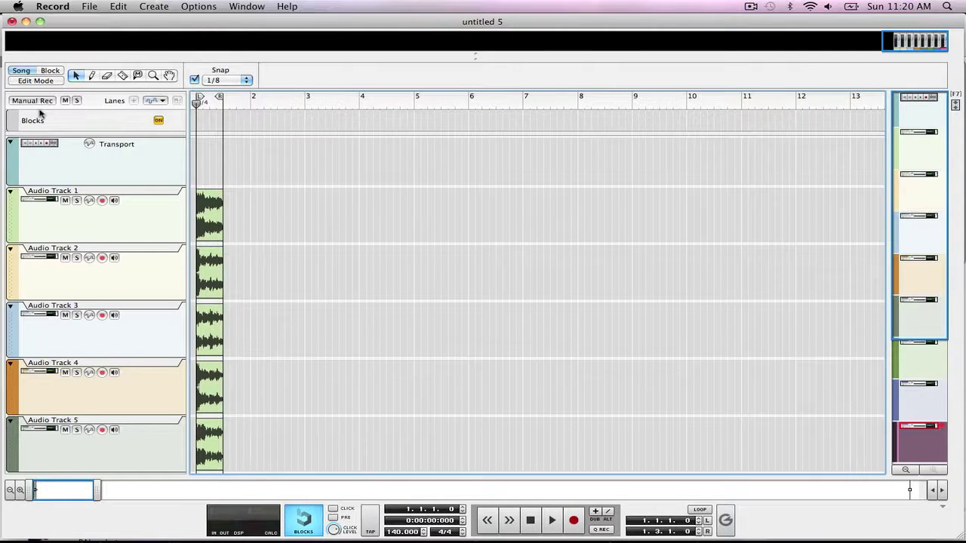
Step: Open the Bounce Mixer Channels dialog from the File menu
click(59, 7)
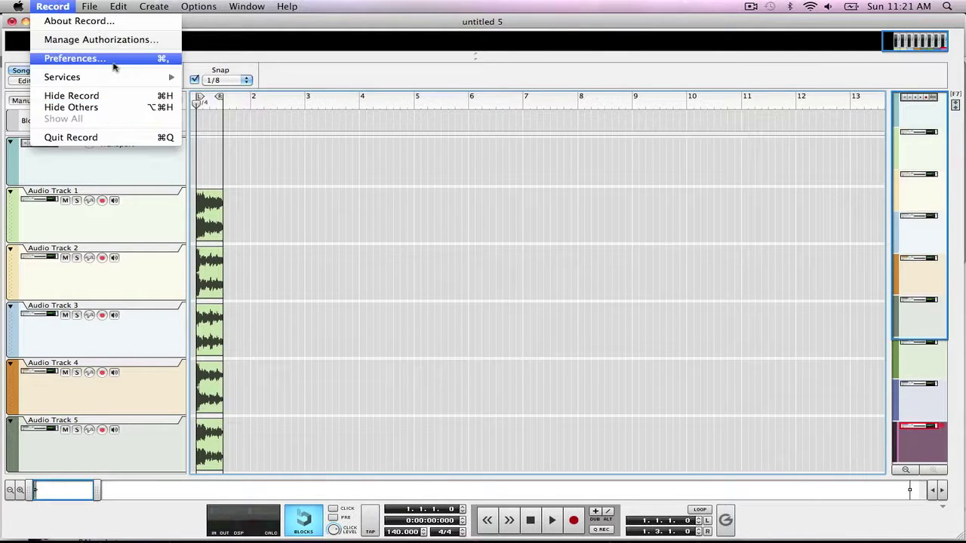
mouse_move(84, 7)
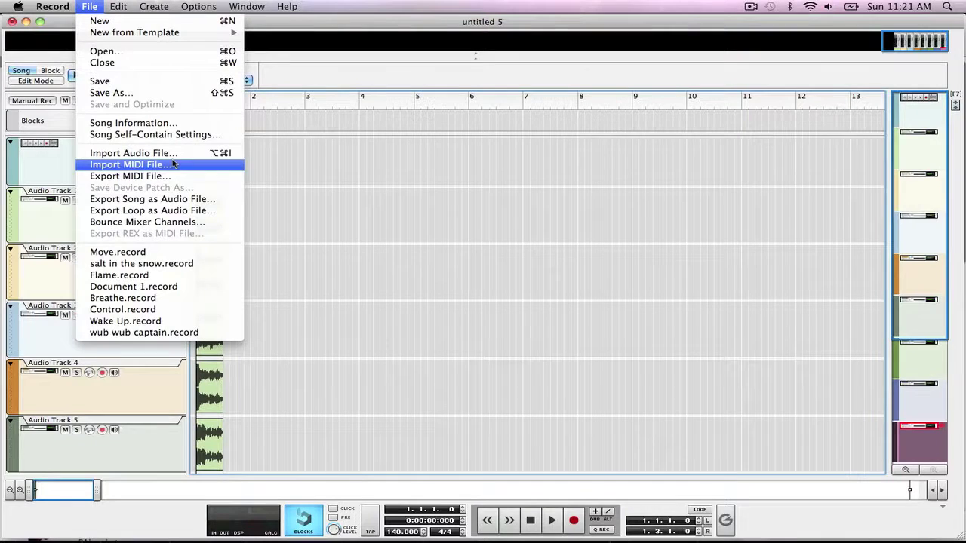
click(178, 224)
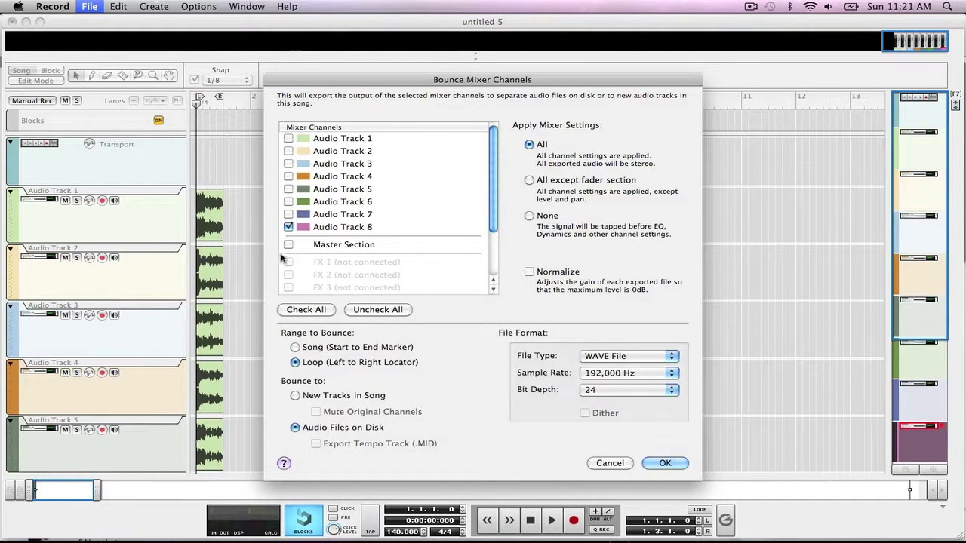
Step: Bounce all eight audio tracks as 44,100 Hz, 16-bit WAV files to the Desktop
click(306, 309)
click(288, 245)
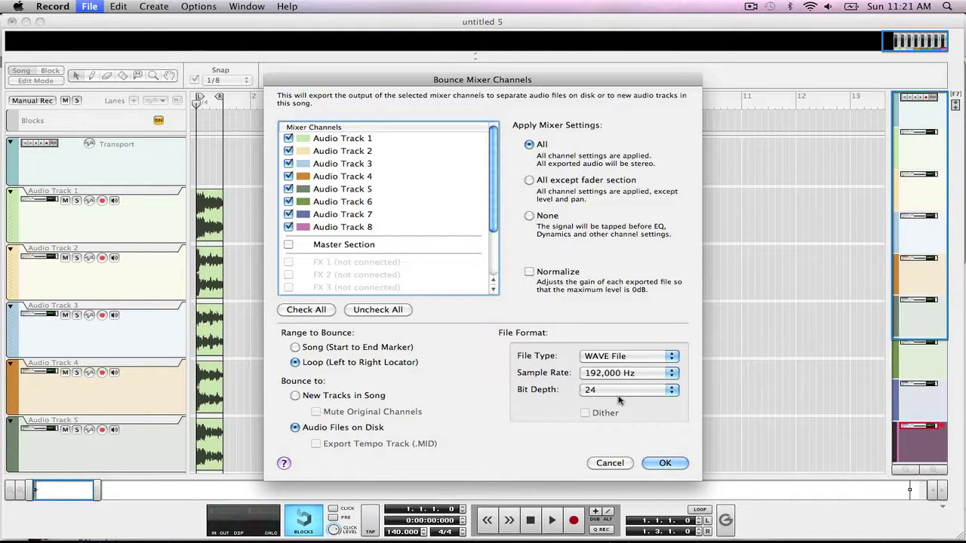
click(677, 377)
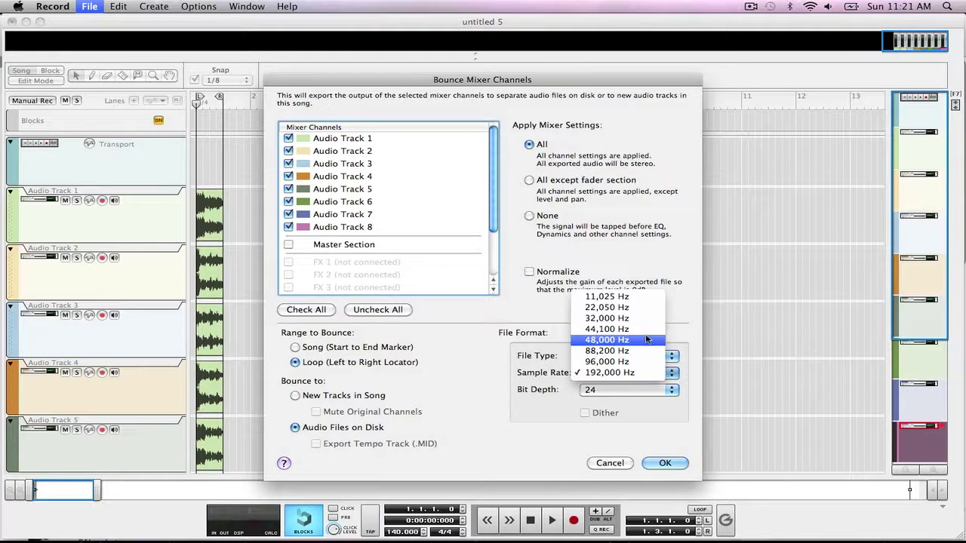
click(644, 330)
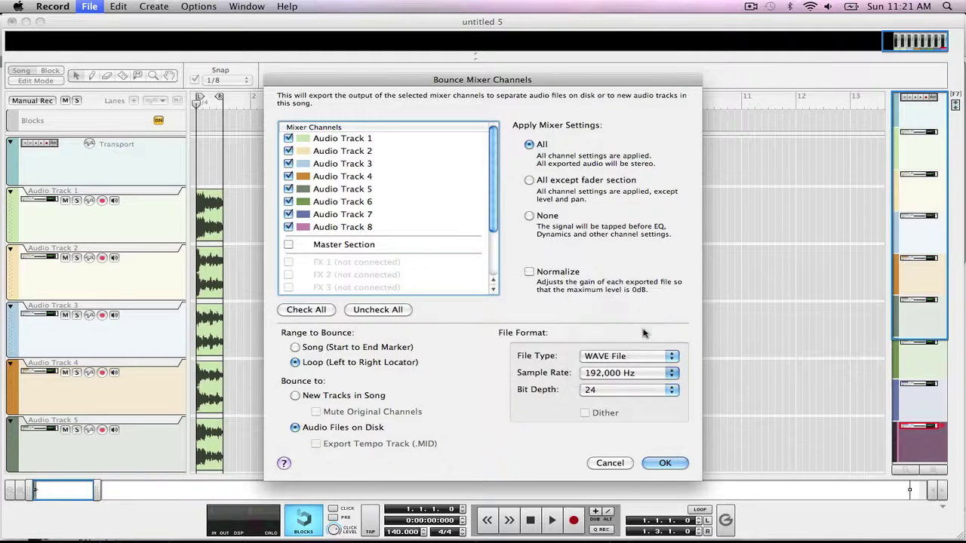
click(669, 390)
click(666, 378)
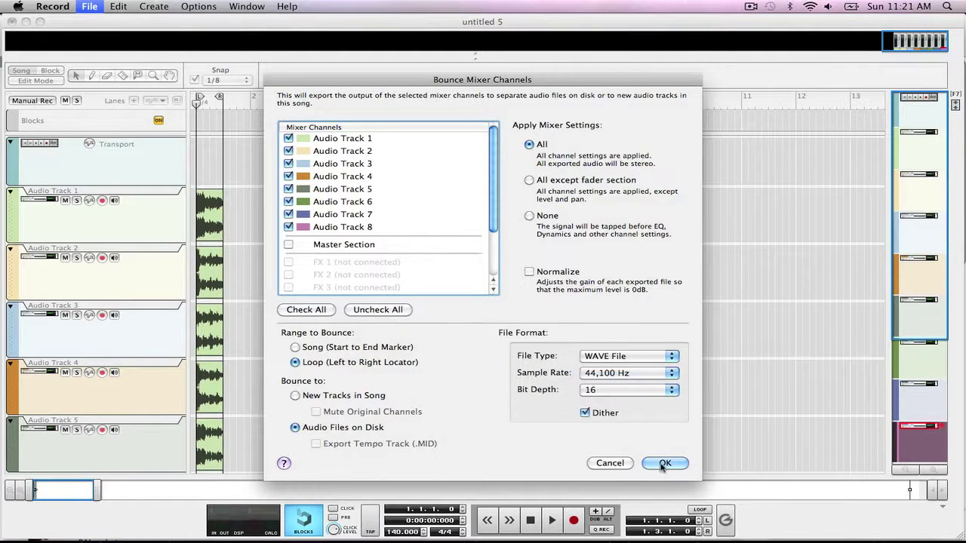
click(663, 464)
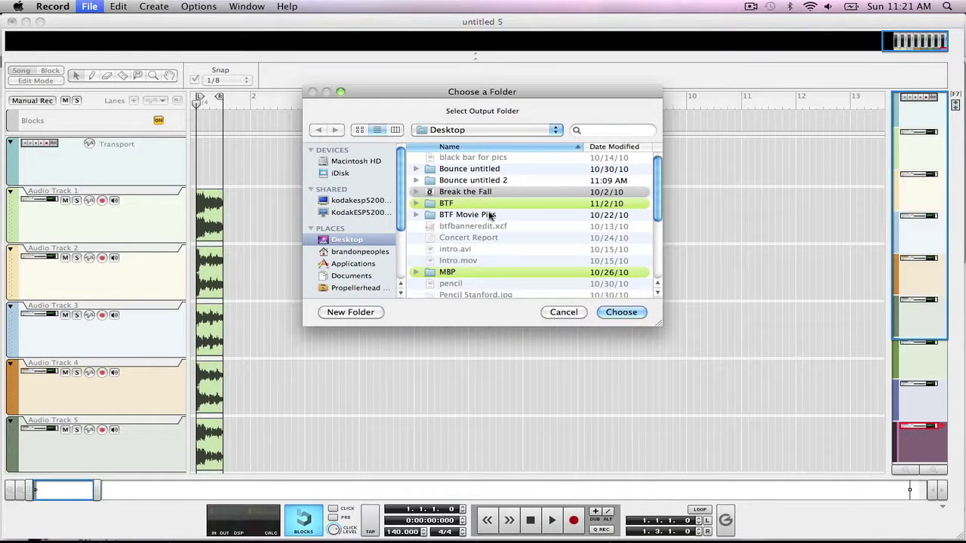
click(622, 313)
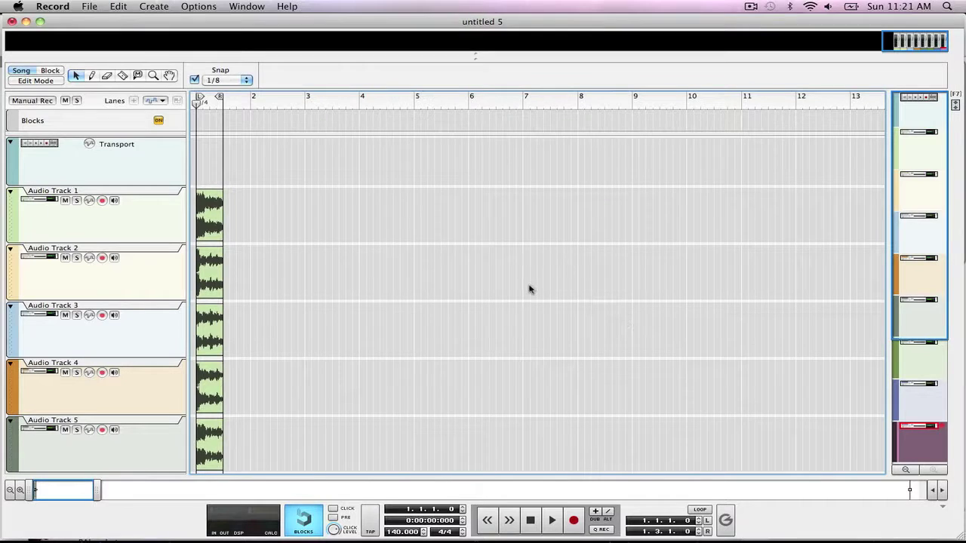
click(26, 22)
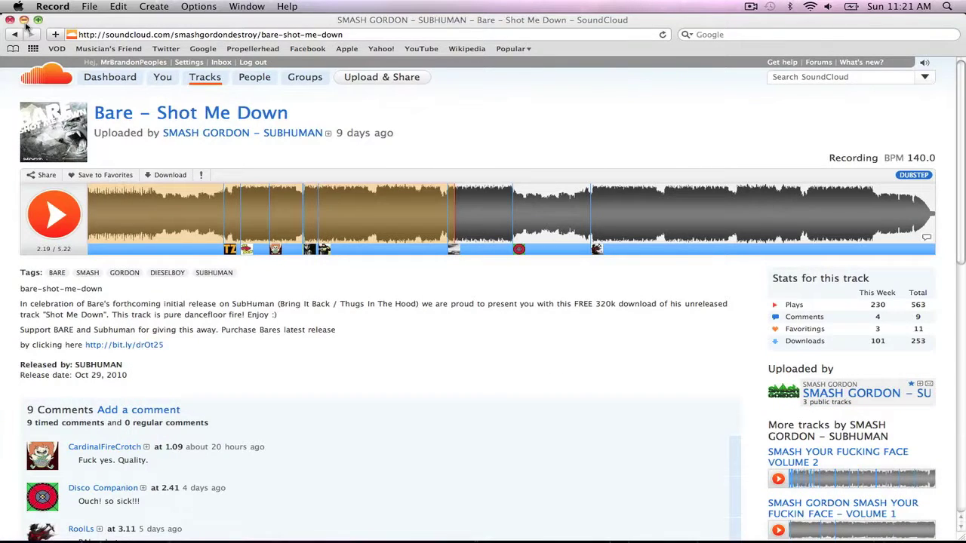
click(25, 20)
click(434, 197)
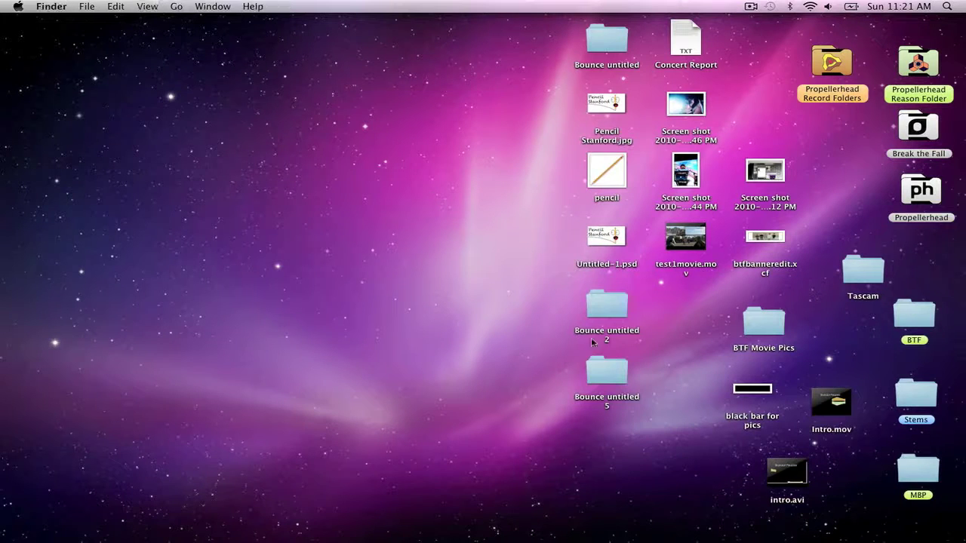
click(620, 367)
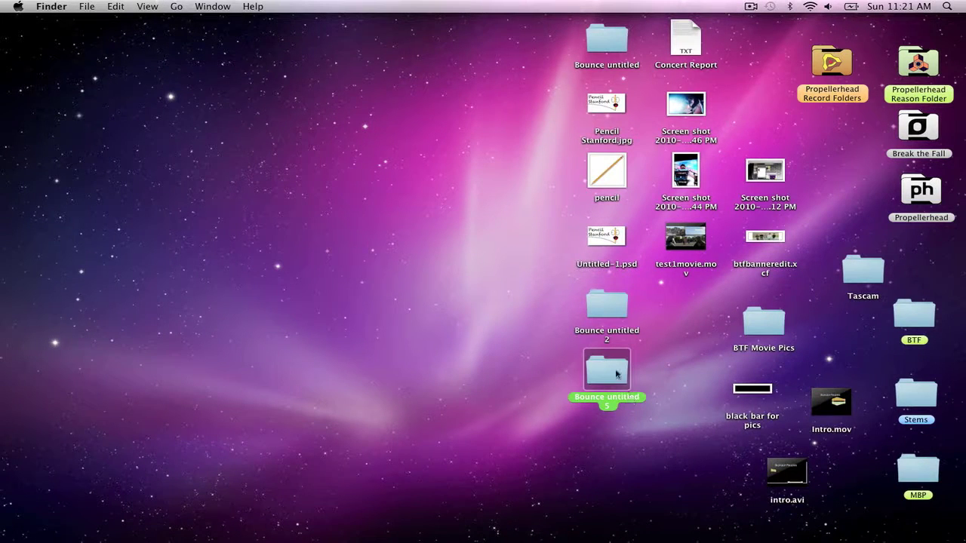
double_click(614, 373)
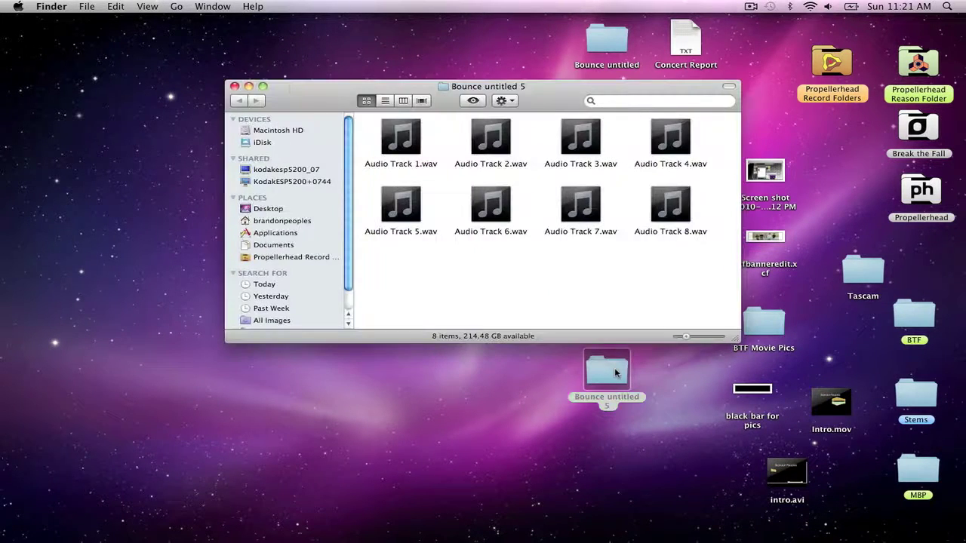
click(234, 86)
mouse_move(494, 529)
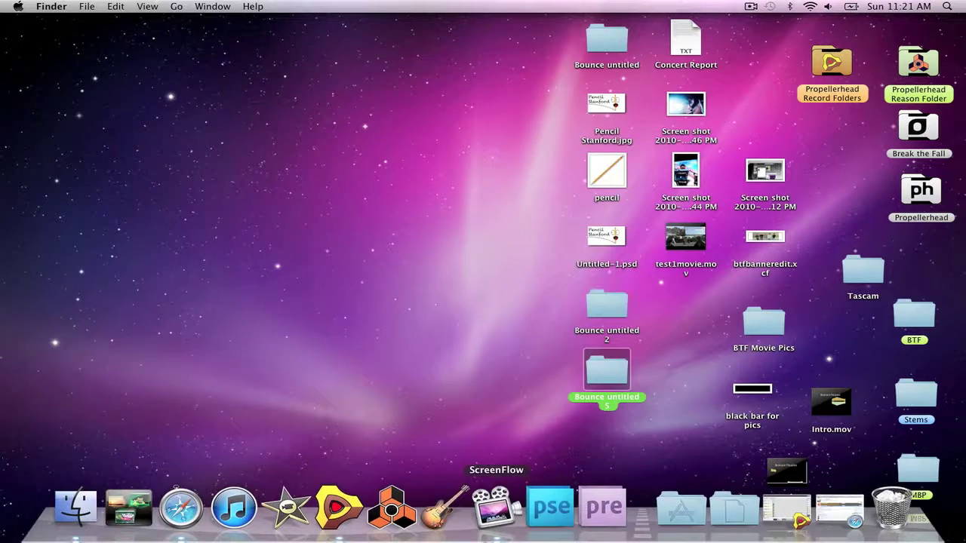
click(786, 509)
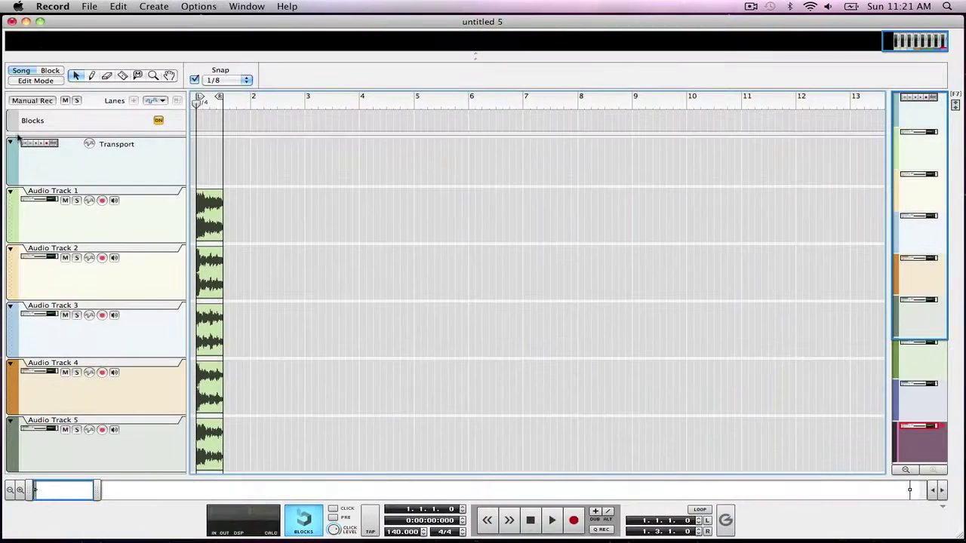
Step: Create new song untitled 6, maximise its window, and show only the rack with F6
click(89, 6)
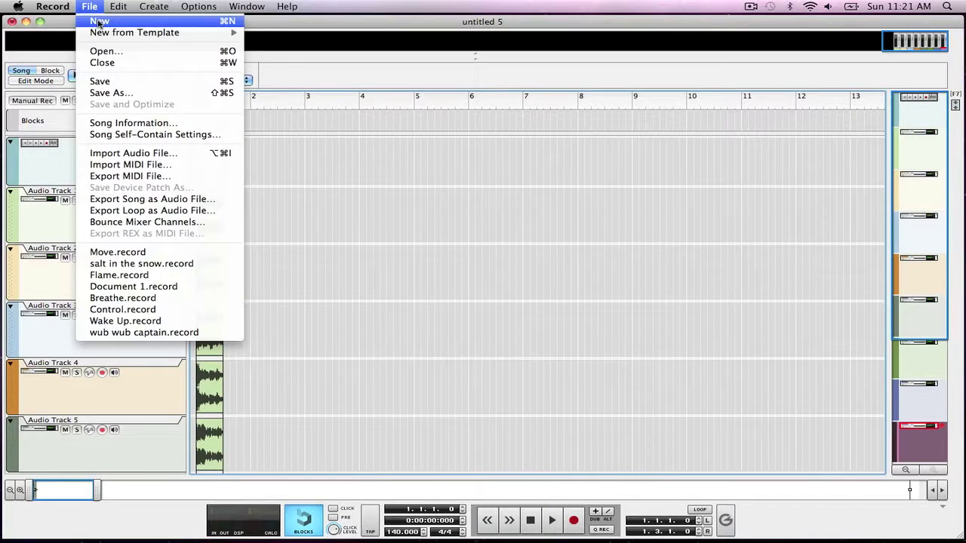
click(95, 18)
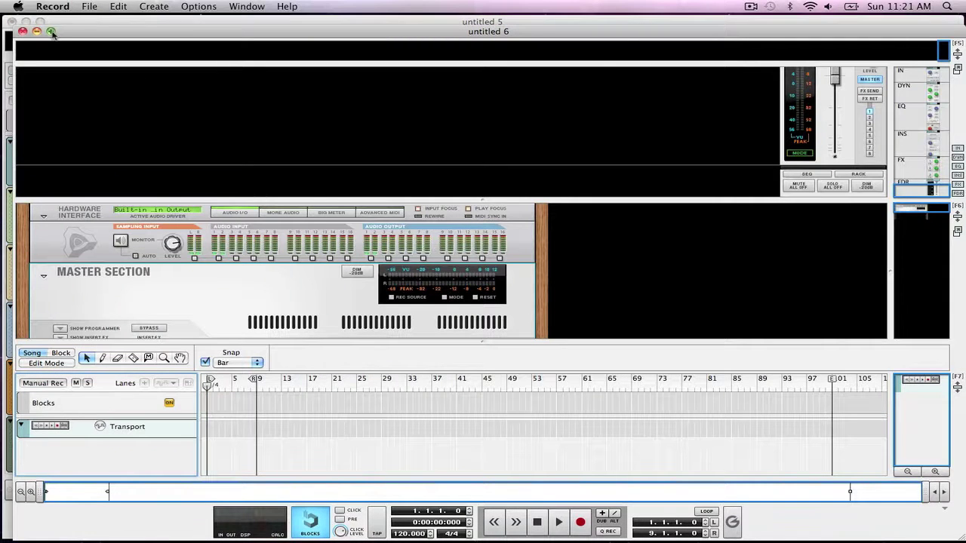
click(51, 32)
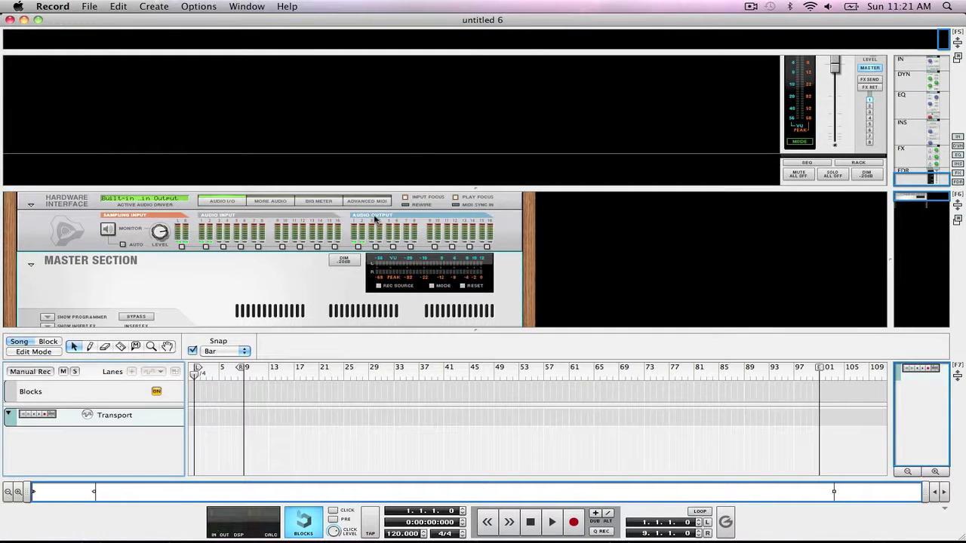
key(F6)
right_click(377, 251)
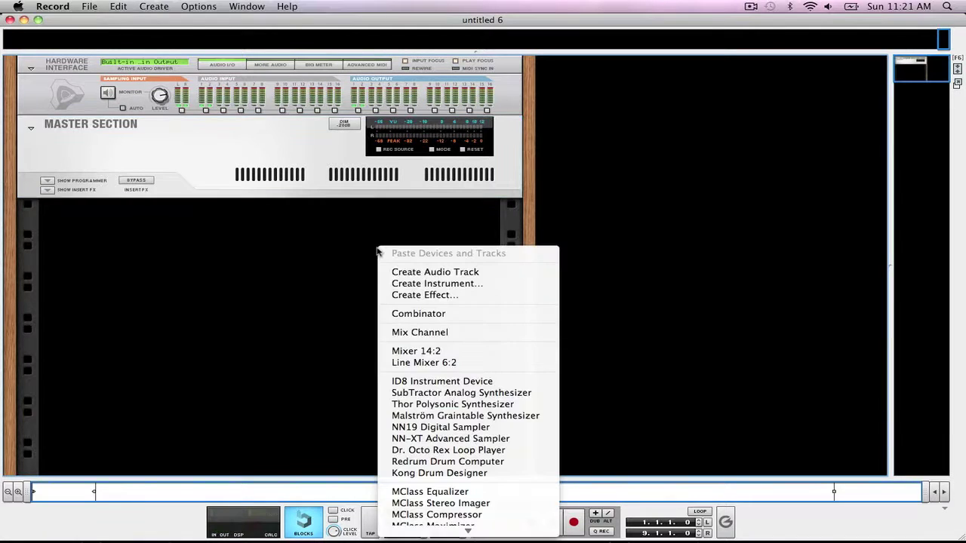
Step: Add a Kong Drum Designer to the rack and initialize its patch
click(439, 473)
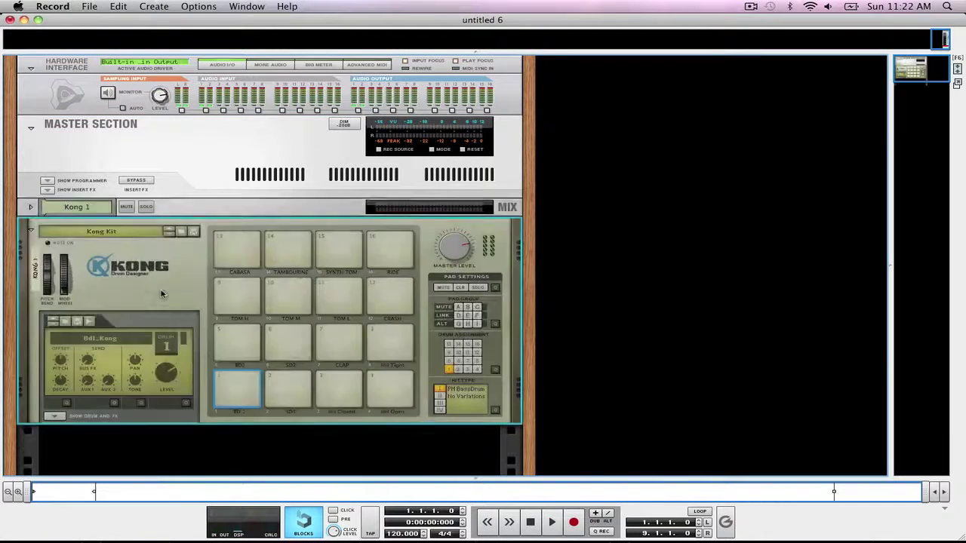
scroll(147, 353, down, 2)
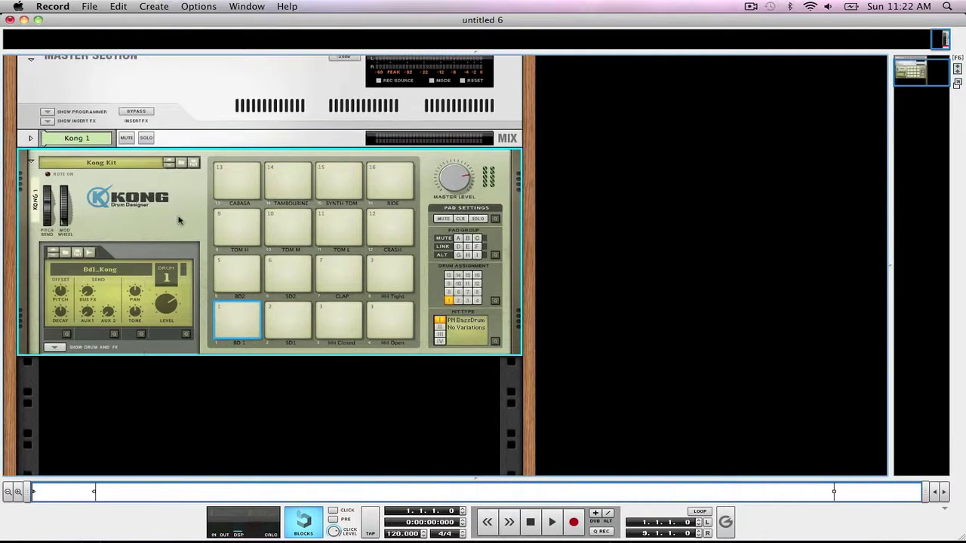
right_click(179, 220)
click(226, 355)
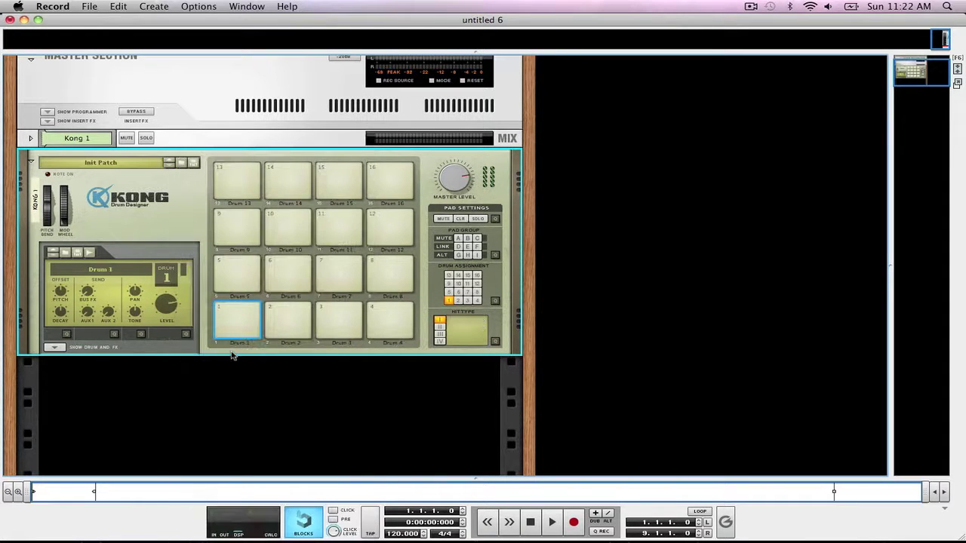
Step: Load an NN-Nano Sampler as the drum module for Kong's pad 1
click(56, 347)
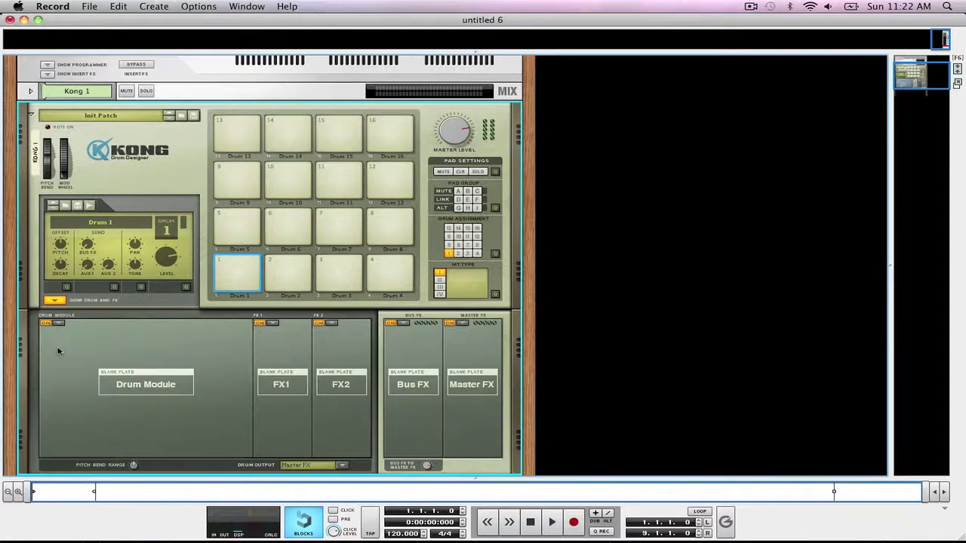
click(242, 271)
click(60, 324)
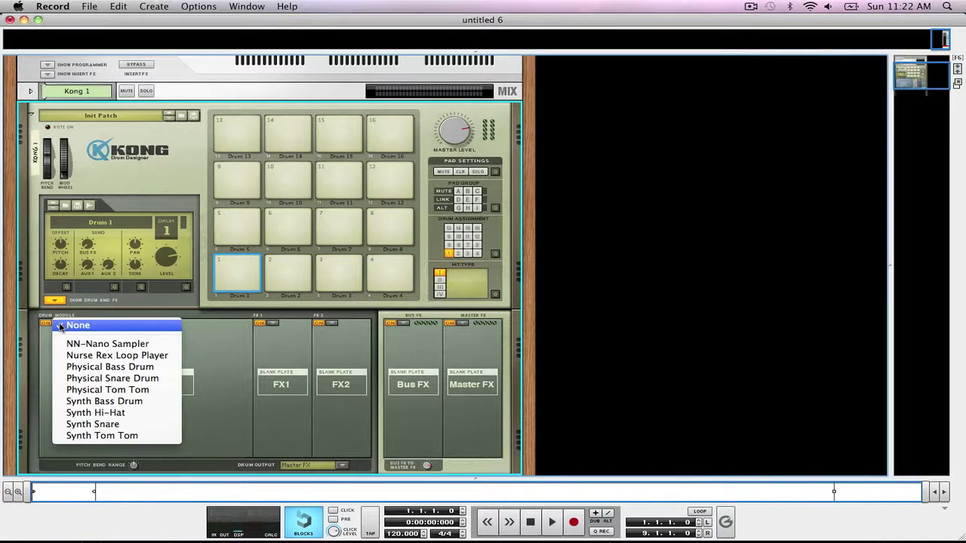
click(98, 345)
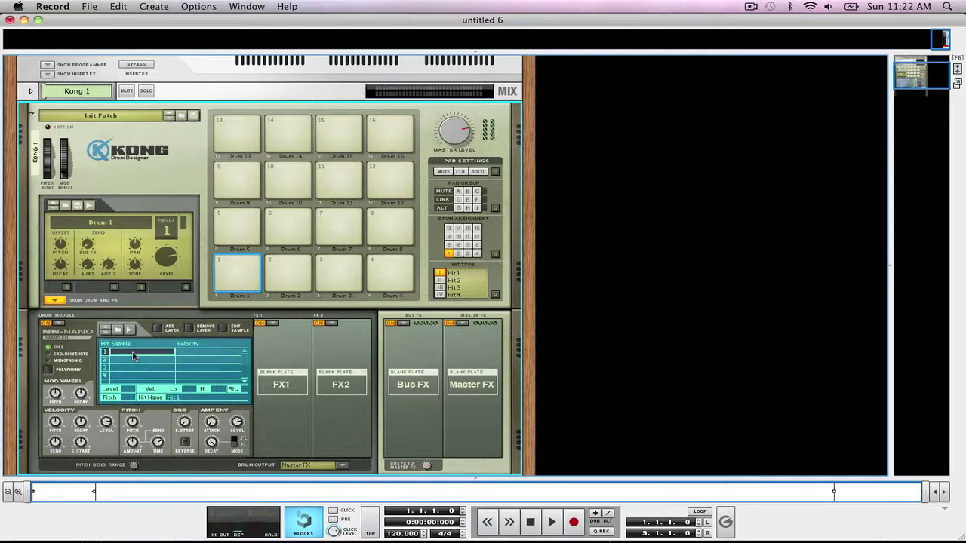
Step: Load Audio Track 1.wav and 2.wav from Bounce untitled 5 into NN-Nano hit slots 1 and 2
double_click(133, 356)
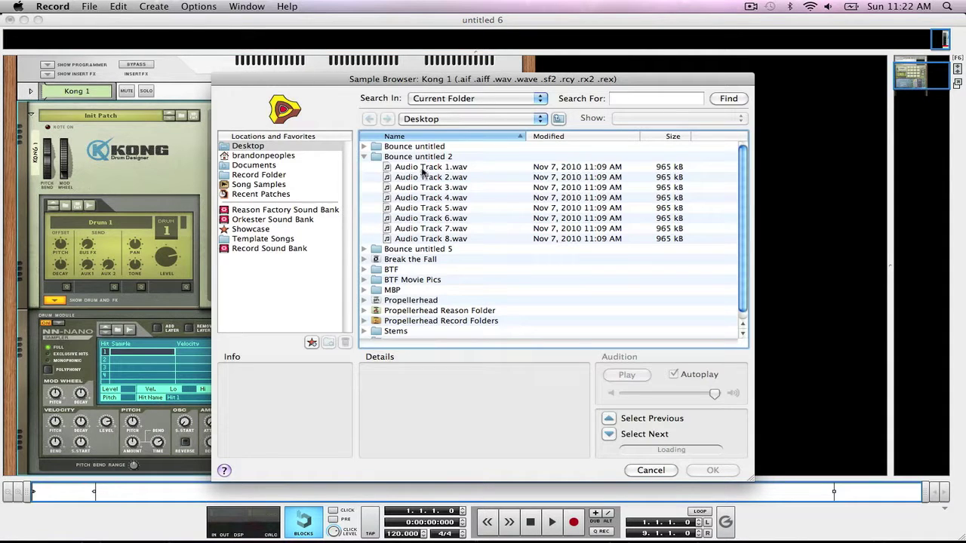
click(371, 249)
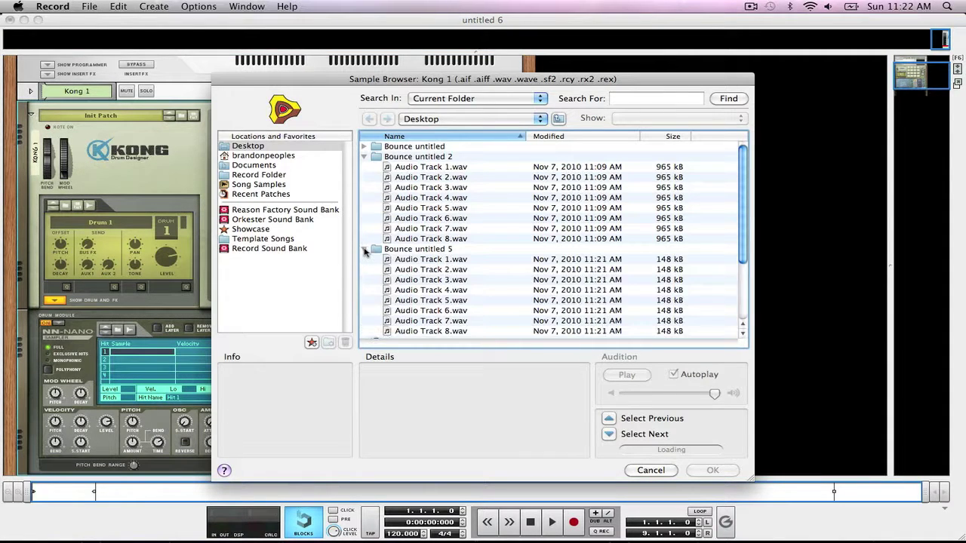
click(428, 261)
click(709, 470)
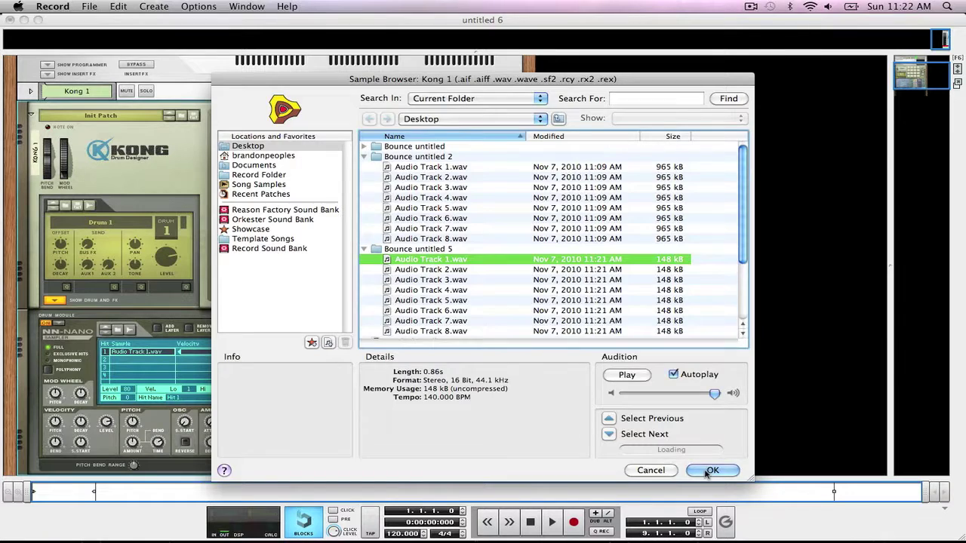
double_click(163, 358)
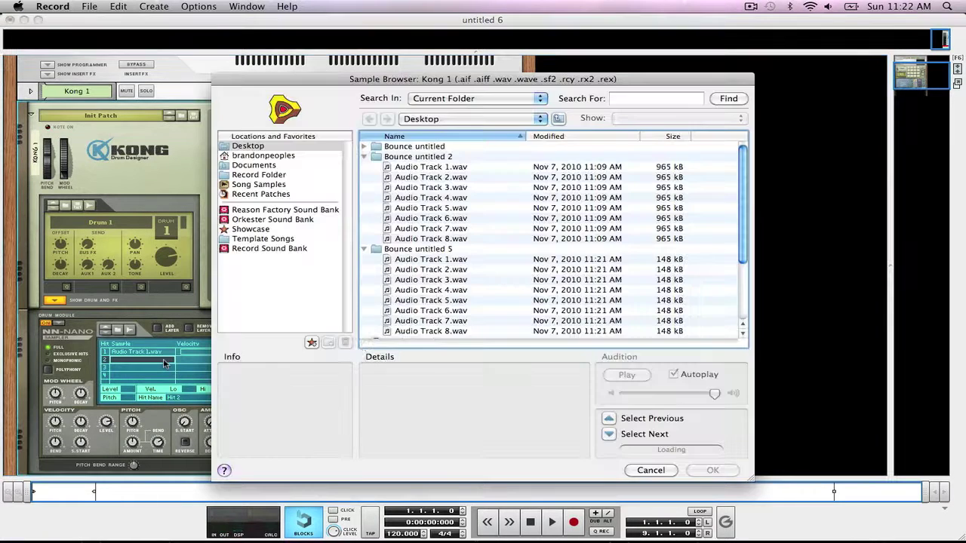
double_click(420, 273)
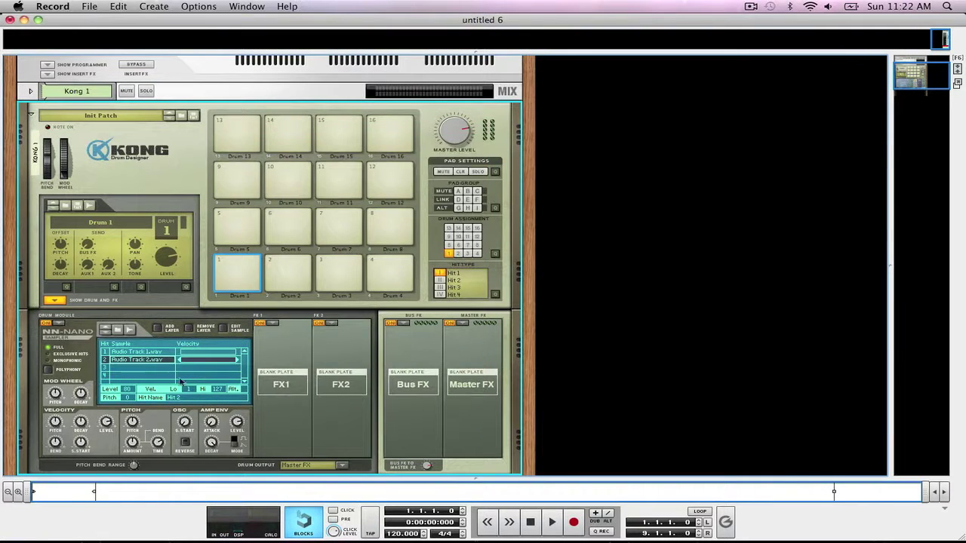
Step: Load Audio Track 3.wav and 4.wav into hit slots 3 and 4, then audition pad 1
double_click(127, 370)
click(451, 280)
double_click(451, 281)
double_click(152, 380)
key(Escape)
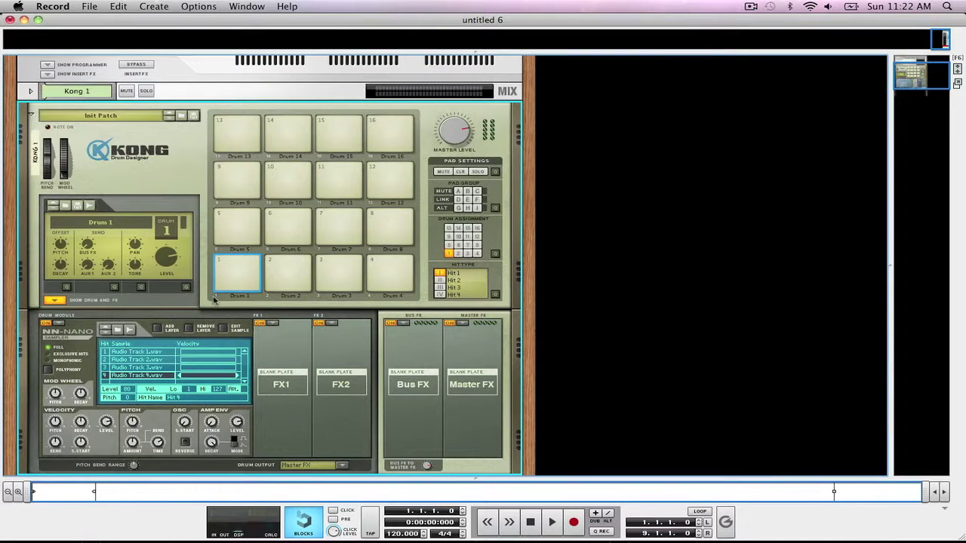
click(235, 271)
click(293, 276)
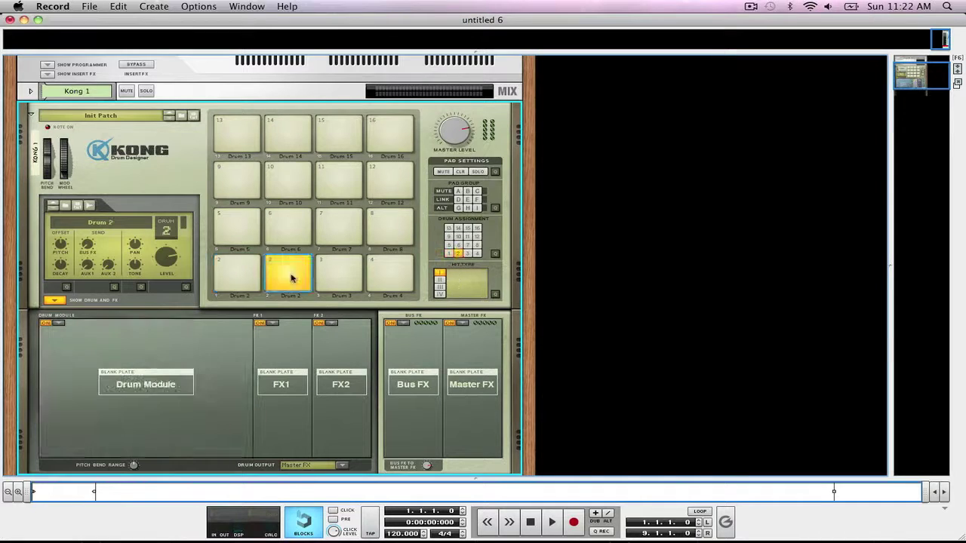
Step: Assign pads 2, 3 and 4 to Drum 1, with pad 4 set to Hit Type IV
click(449, 255)
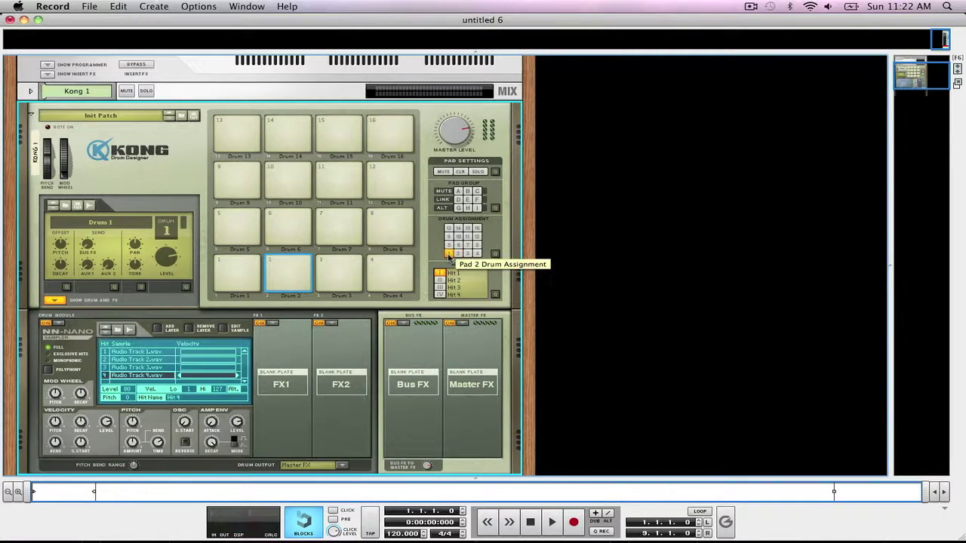
click(349, 279)
click(449, 244)
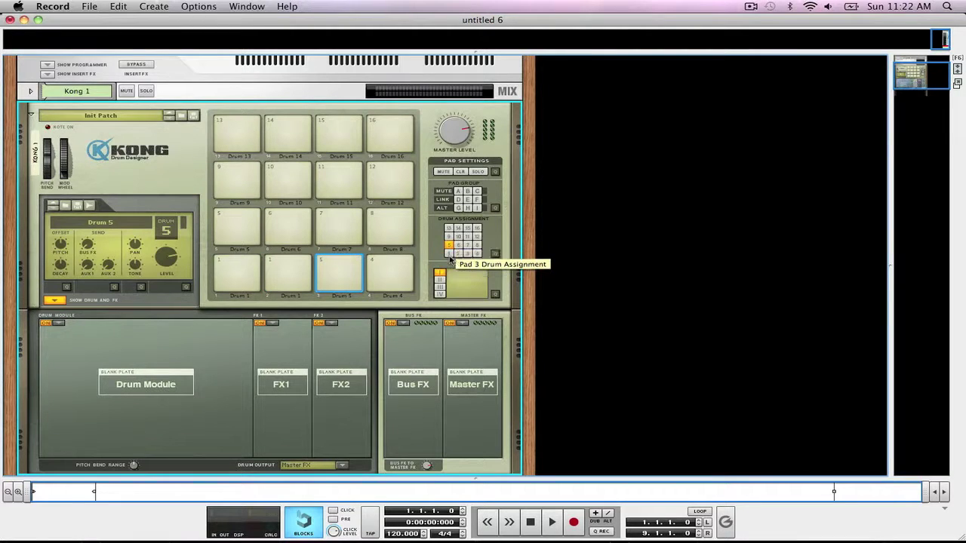
click(448, 253)
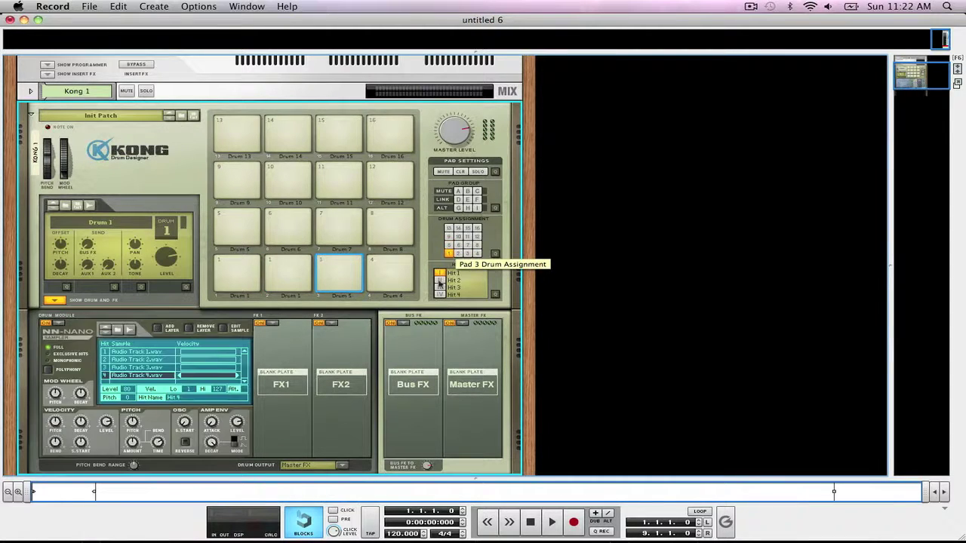
click(391, 273)
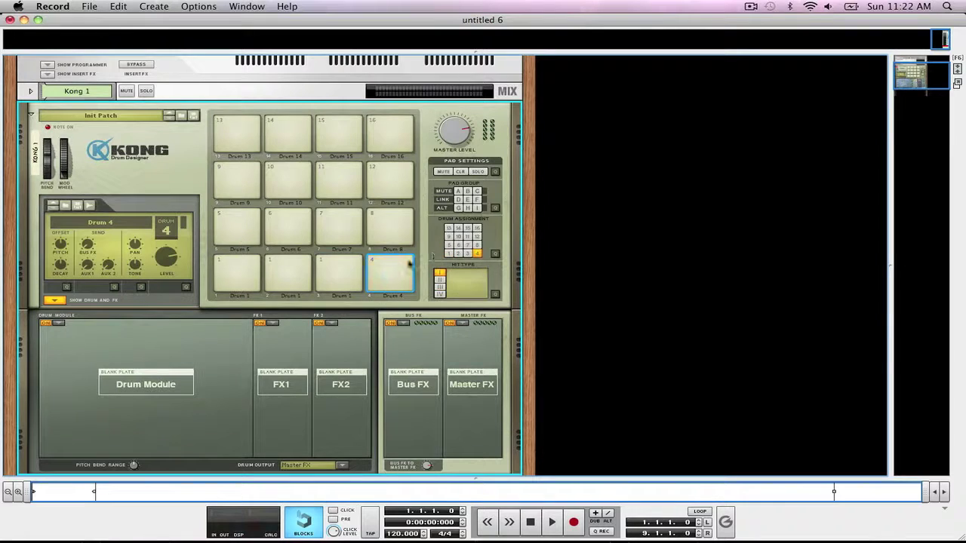
click(449, 255)
click(439, 295)
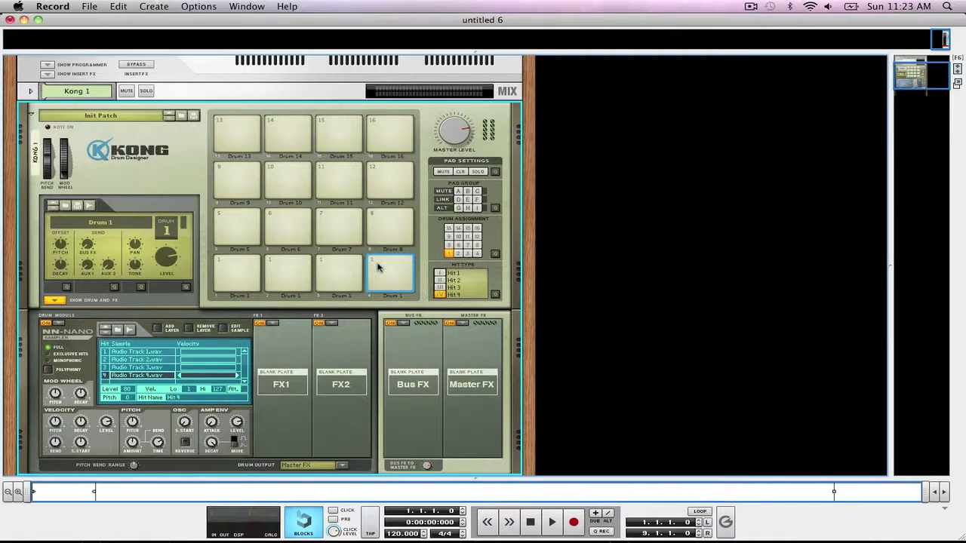
Step: Audition bottom-row pads 1–4 twice each, then select pad 5 for Drum 5
click(235, 276)
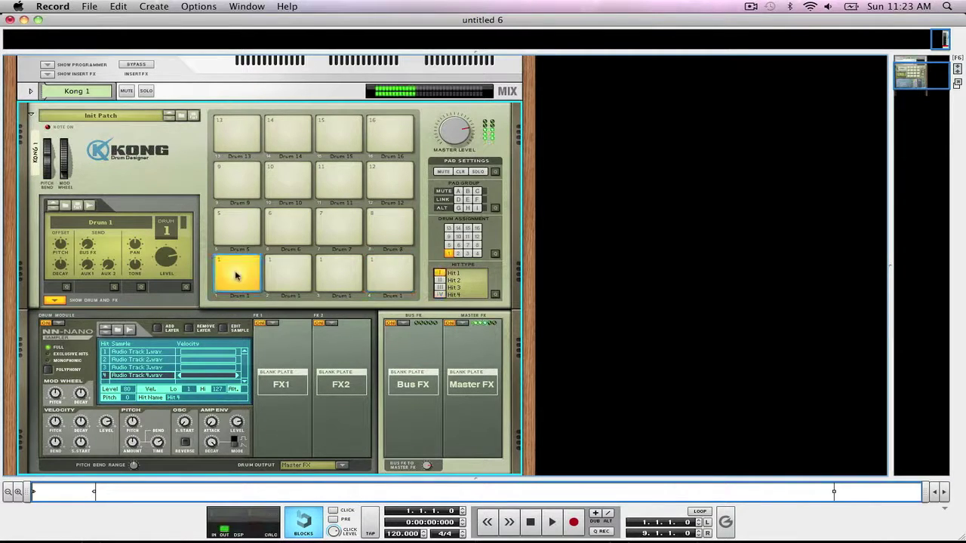
click(284, 275)
click(335, 272)
click(391, 270)
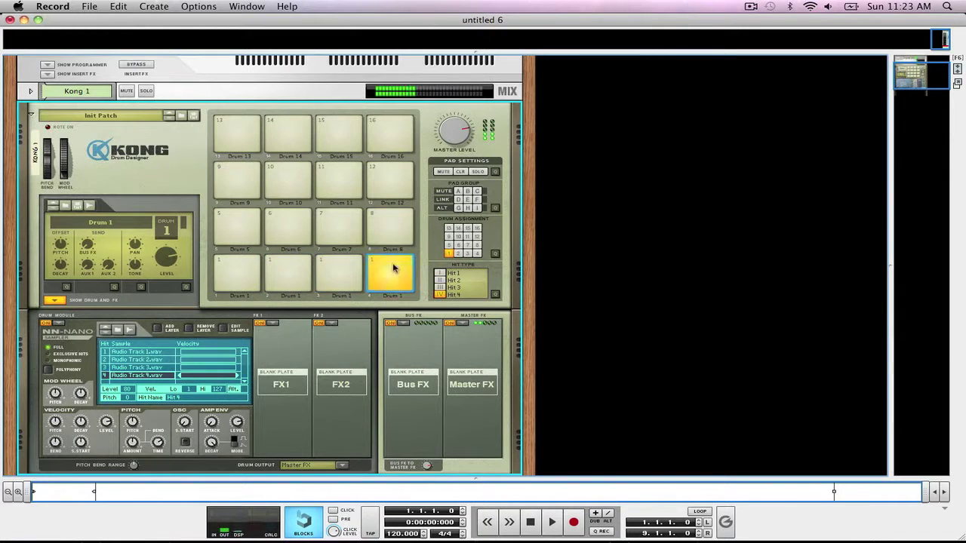
click(220, 271)
click(283, 272)
click(337, 273)
click(384, 270)
click(230, 220)
click(62, 326)
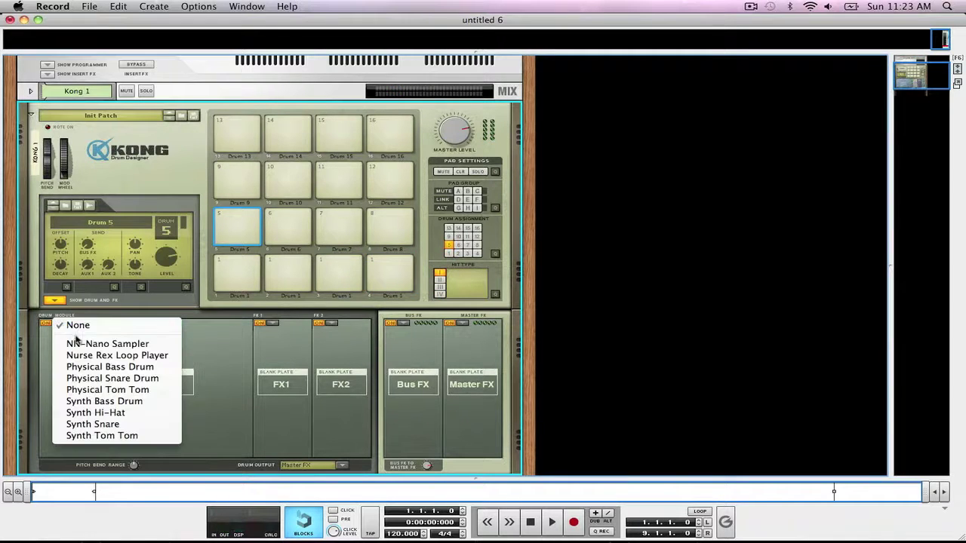
Step: Load an NN-Nano Sampler into Drum 5 with Audio Track 5.wav and 6.wav as hits 1–2
click(80, 341)
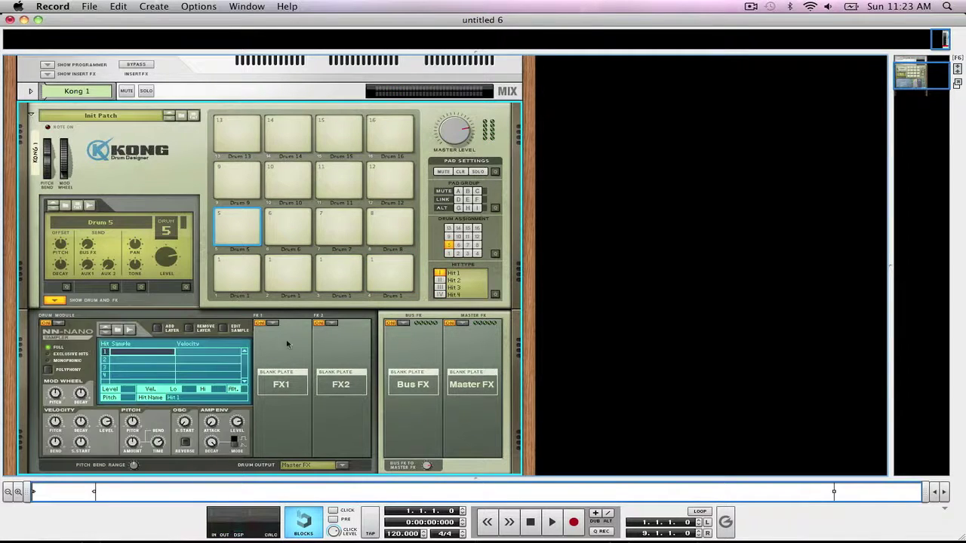
double_click(124, 356)
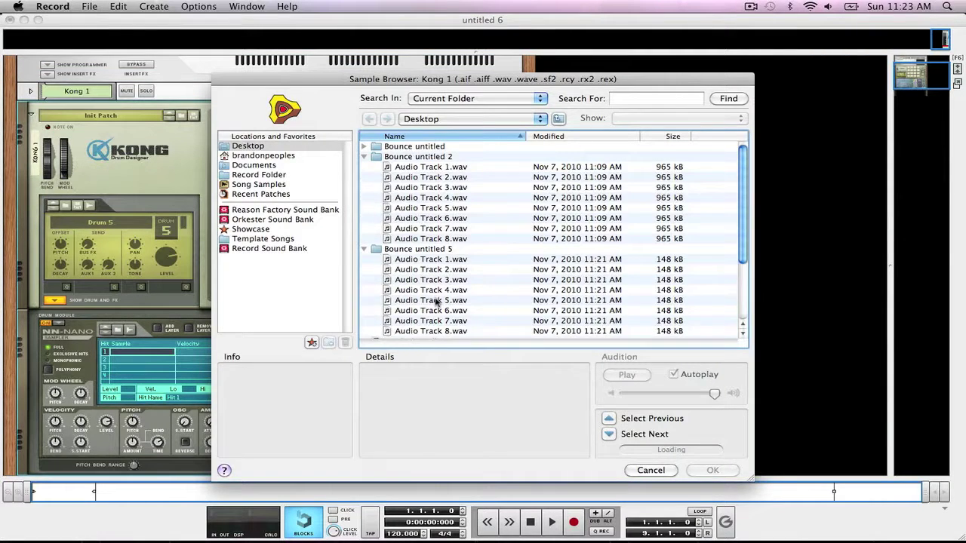
double_click(436, 300)
double_click(141, 363)
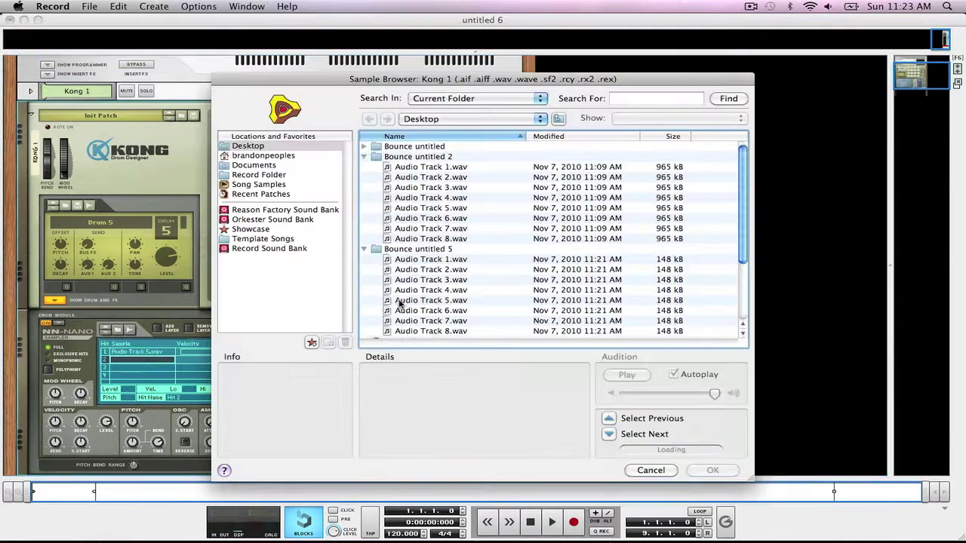
click(430, 311)
double_click(430, 310)
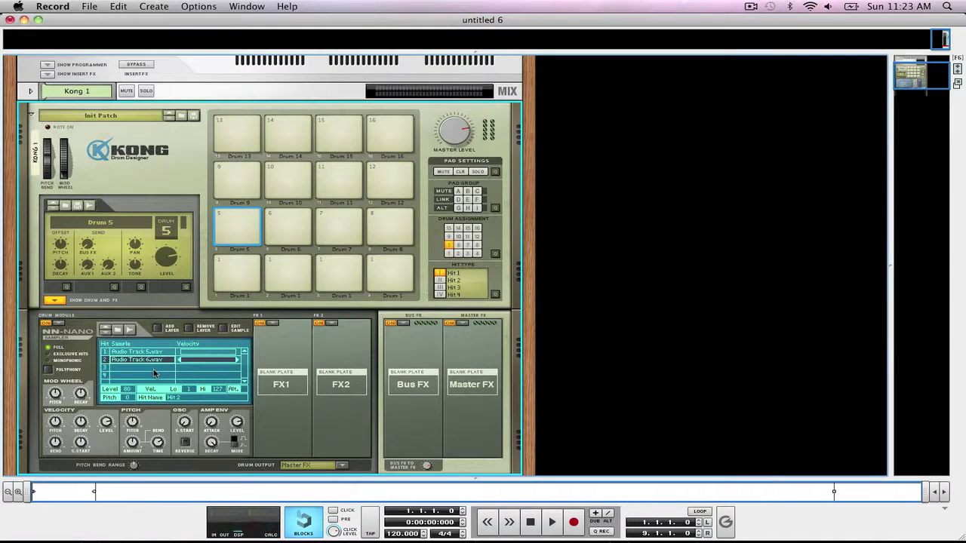
Step: Load Audio Track 7.wav and 8.wav as hits 3 and 4, then select pad 6
double_click(154, 368)
click(455, 323)
double_click(455, 323)
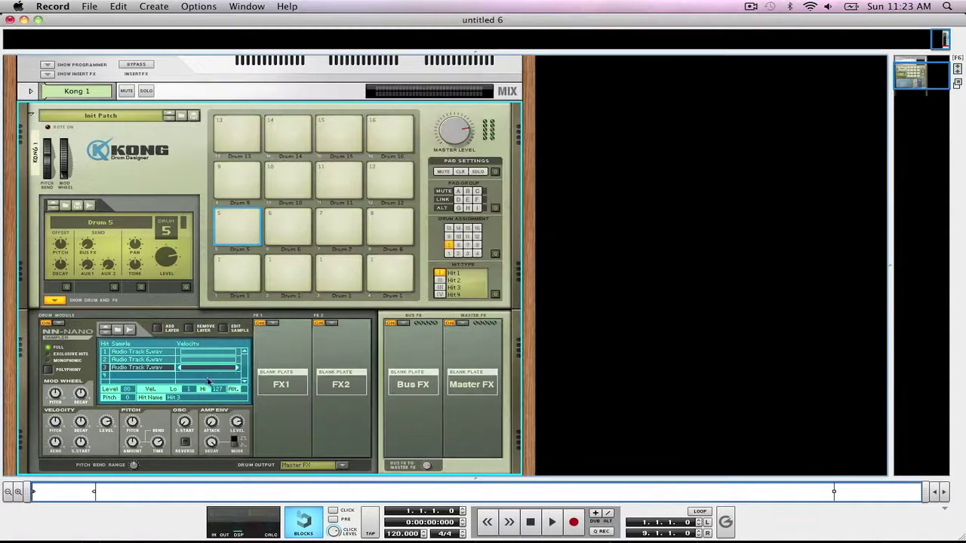
double_click(159, 376)
double_click(421, 336)
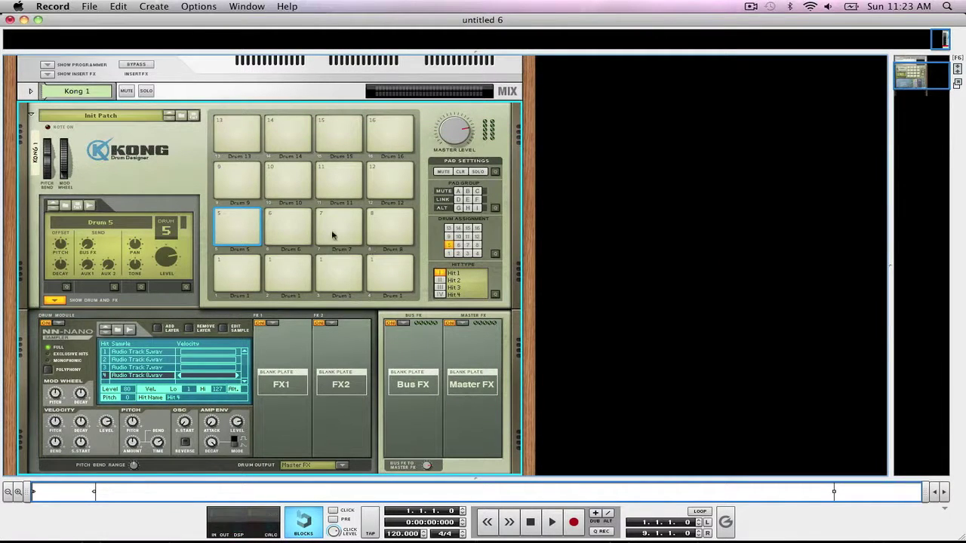
click(283, 229)
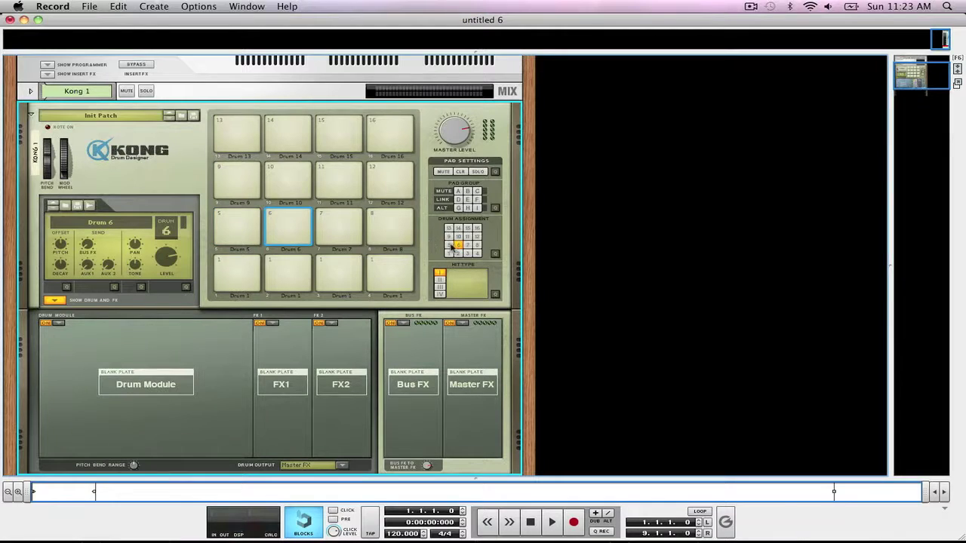
Step: Set the Drum Assignment of pads 6, 7 and 8 to Drum 5
click(450, 246)
click(348, 232)
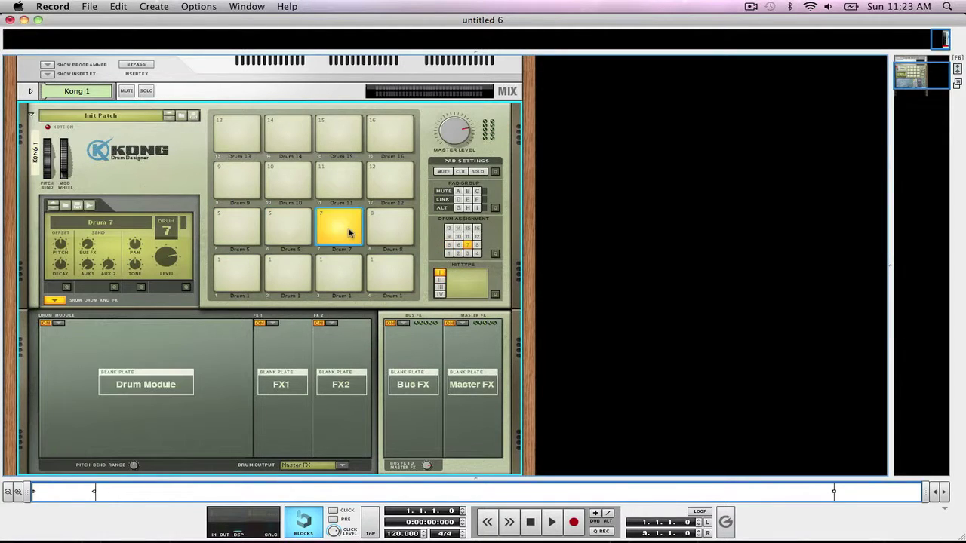
click(450, 245)
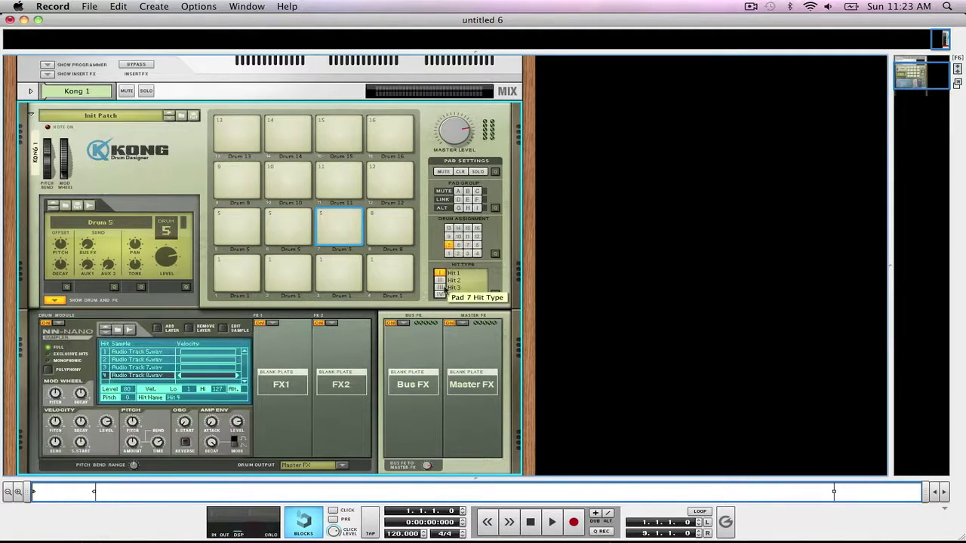
click(388, 223)
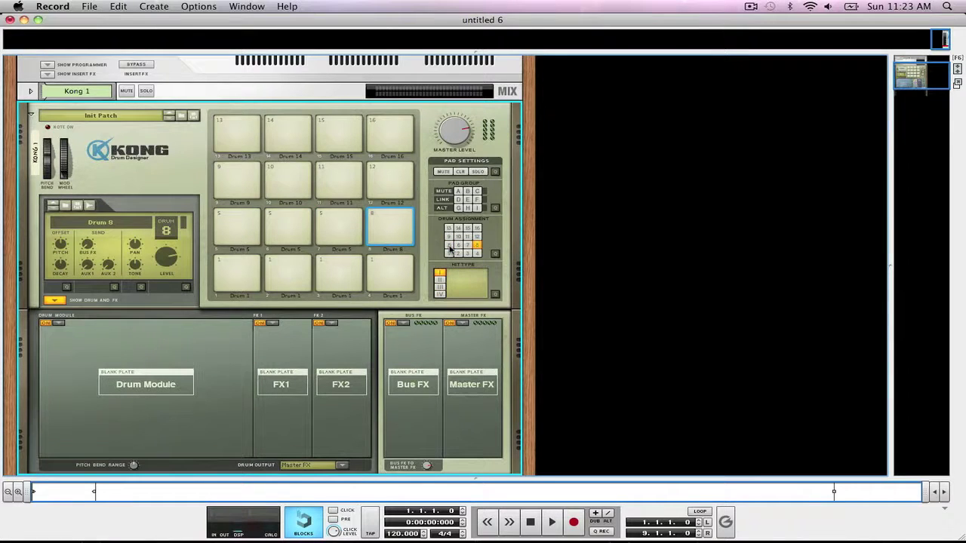
click(450, 246)
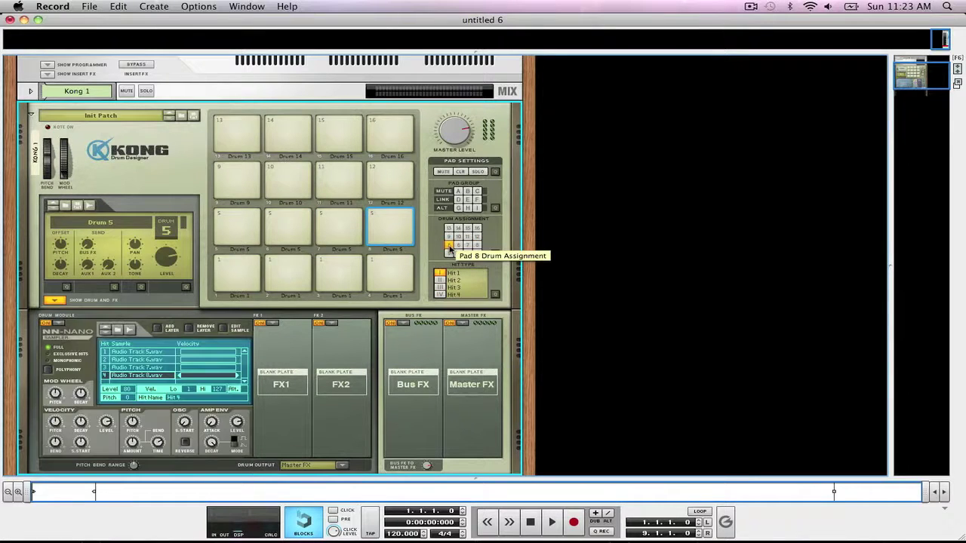
Step: Audition pads 1 through 8, replaying pad 8 to check its hit
click(243, 281)
click(285, 273)
click(336, 273)
click(381, 272)
click(237, 219)
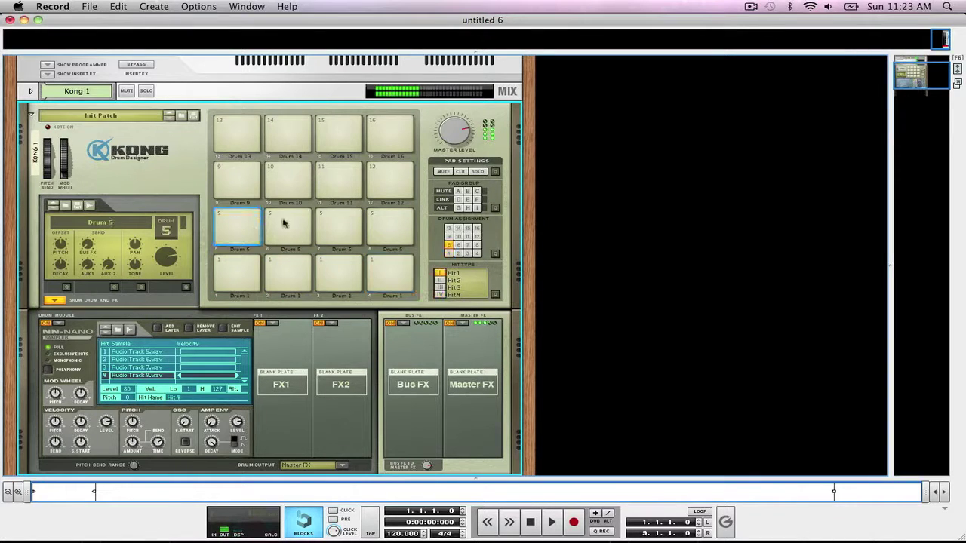
click(294, 223)
click(332, 223)
click(387, 224)
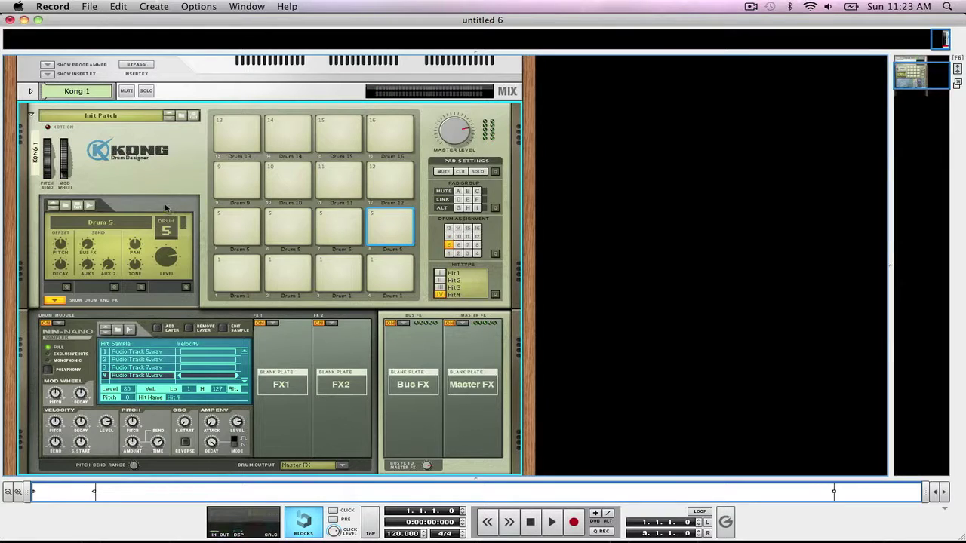
right_click(406, 227)
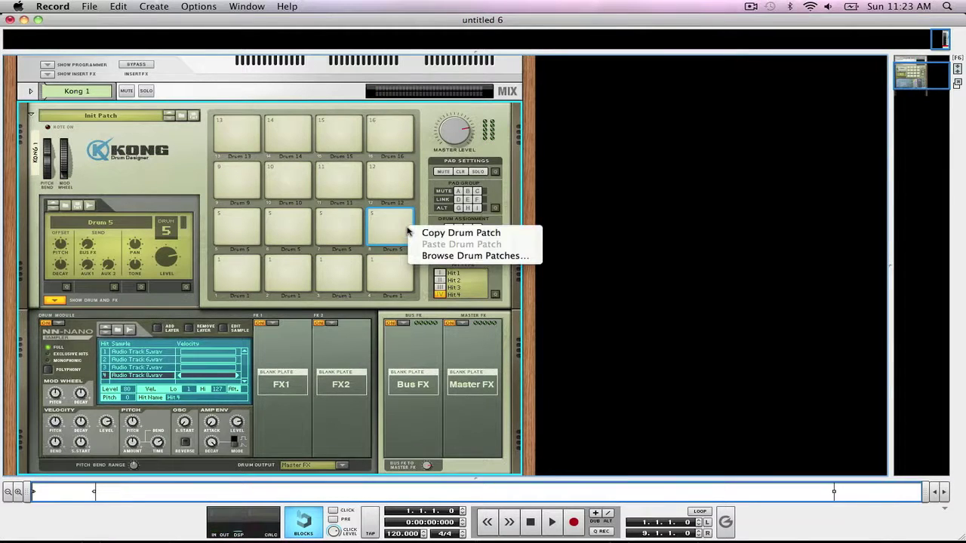
click(384, 219)
click(386, 220)
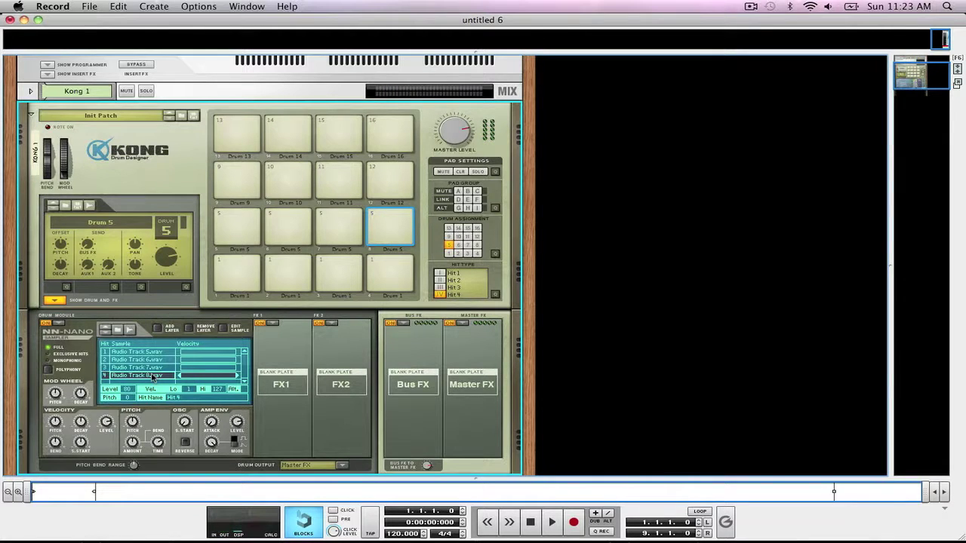
Step: Trim Audio Track 8.wav's end marker back to about 0.42 and save the sample
click(223, 332)
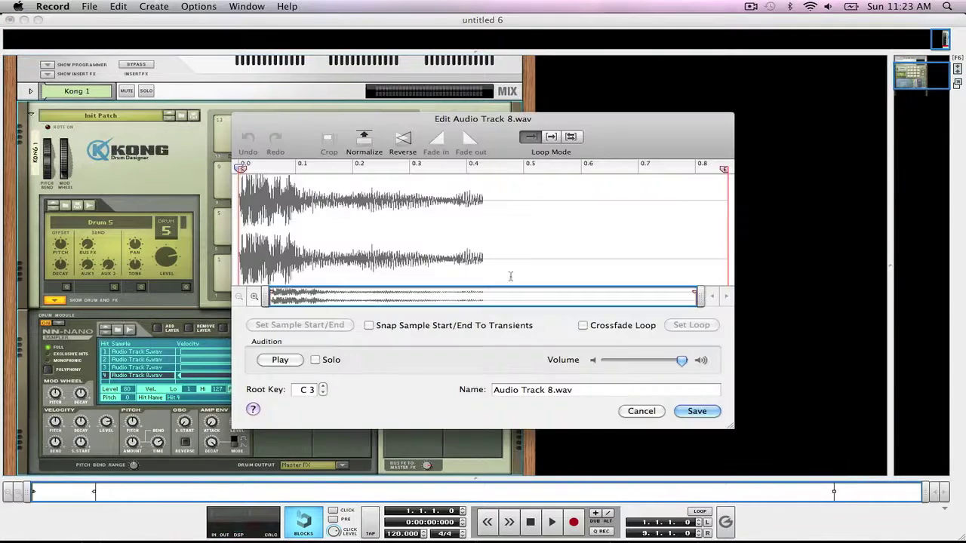
mouse_move(724, 170)
mouse_down()
mouse_move(558, 190)
mouse_move(483, 183)
mouse_up()
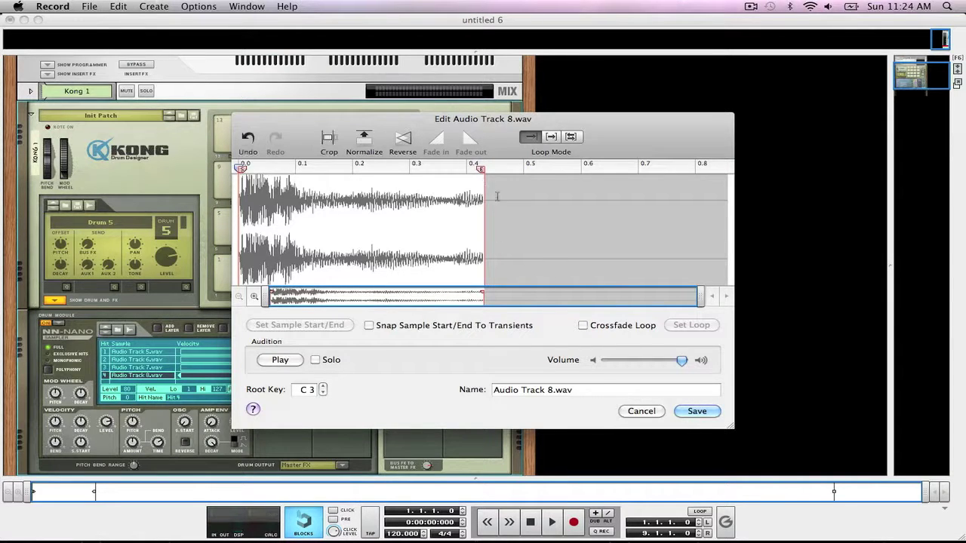
click(696, 410)
Step: Play the second-row pads 7 and 8 and a bottom pad to hear the trimmed hit
click(385, 232)
click(337, 227)
click(387, 231)
click(392, 268)
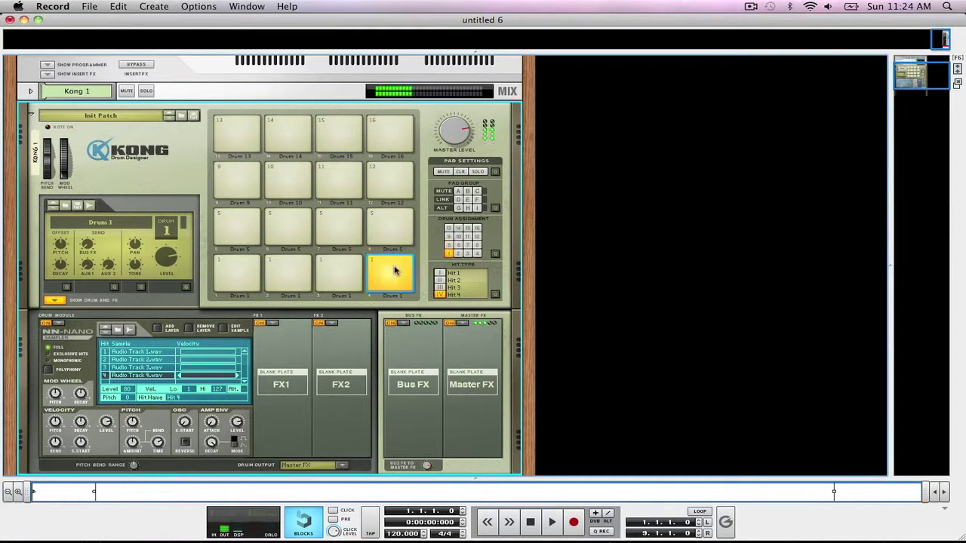
click(340, 223)
click(288, 224)
click(250, 265)
click(237, 268)
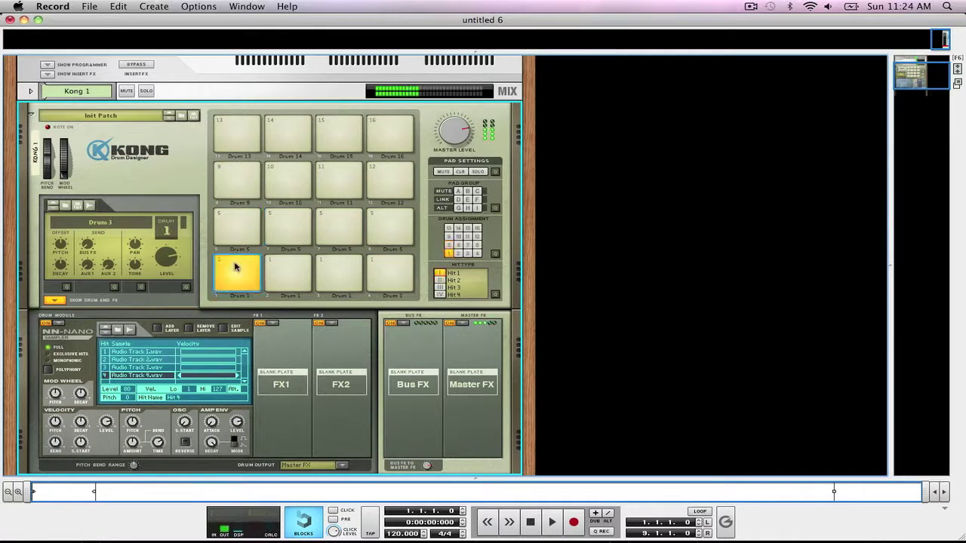
click(238, 225)
click(243, 264)
click(281, 270)
click(238, 267)
click(284, 272)
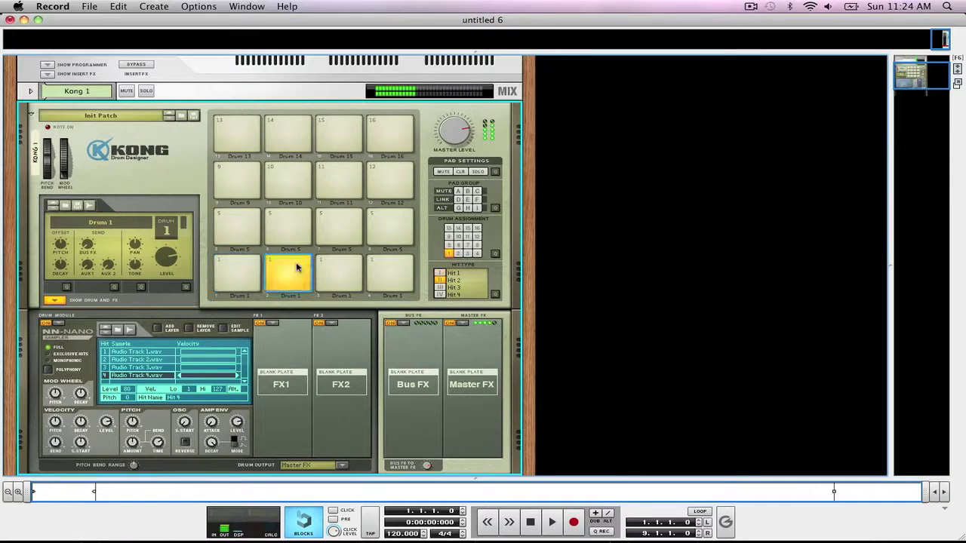
click(287, 217)
click(287, 225)
click(287, 224)
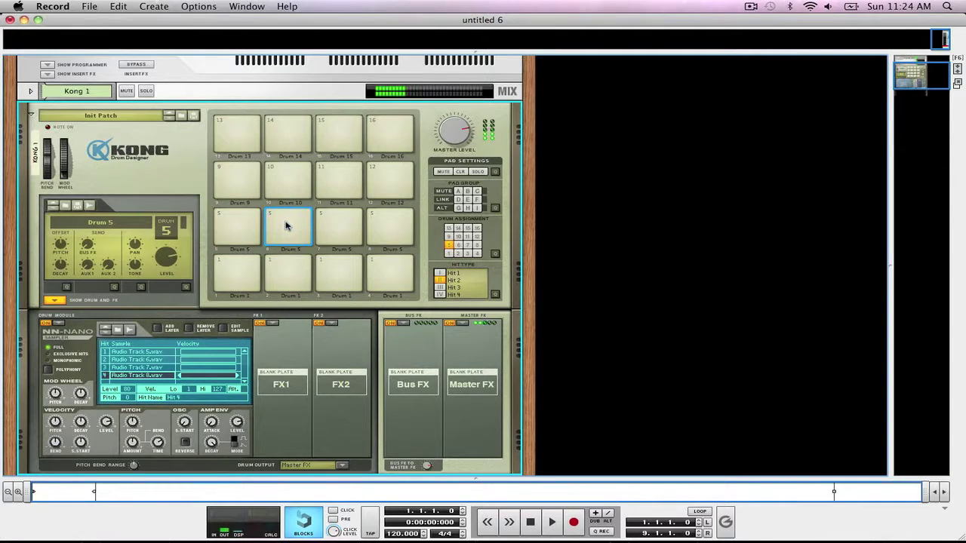